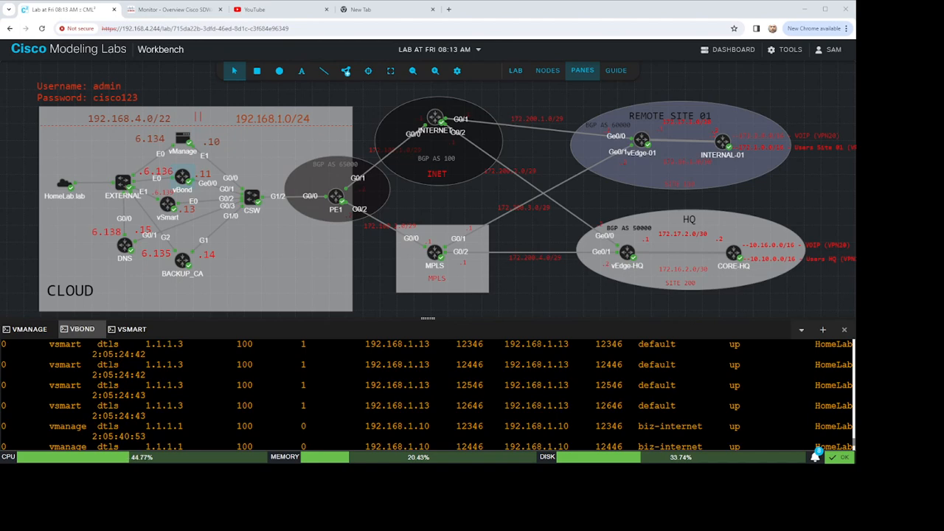
Step: Leave the lab for the dashboard and open the Viptela vManage node definition
left_click(737, 49)
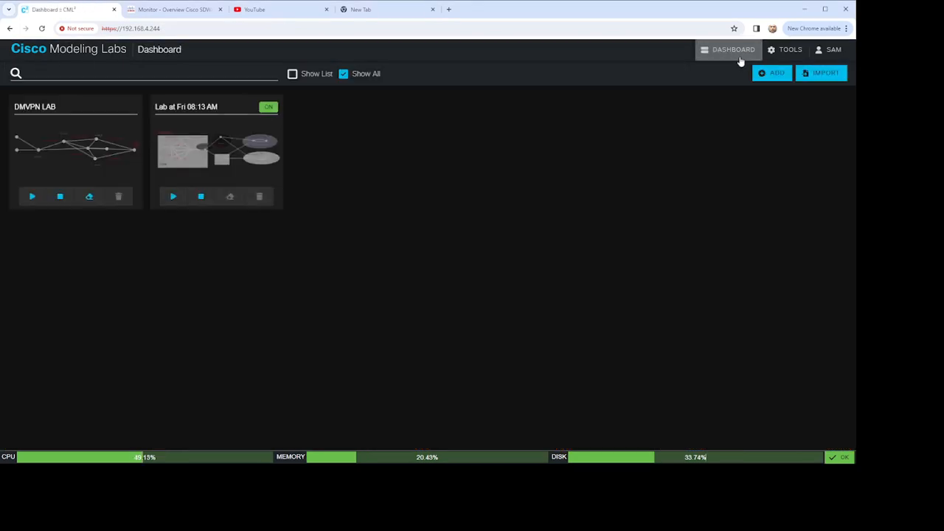
left_click(786, 52)
left_click(795, 103)
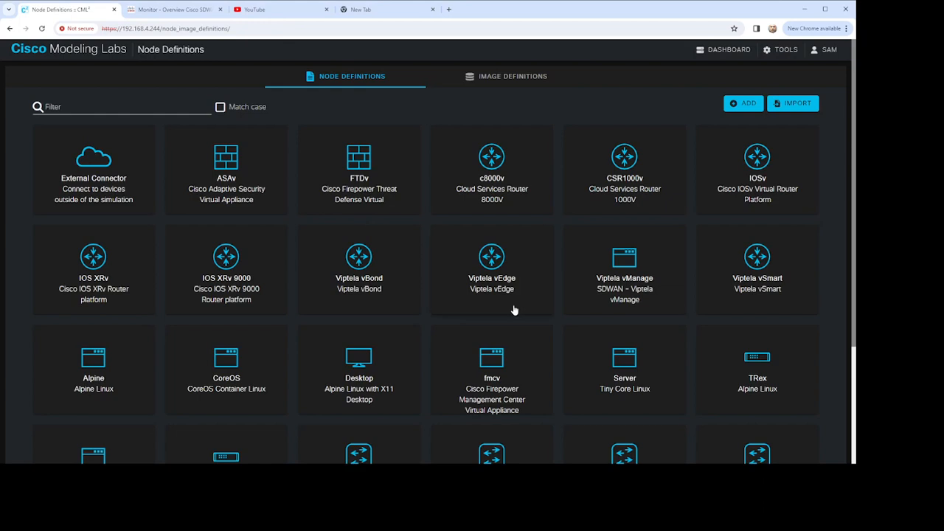
left_click(636, 273)
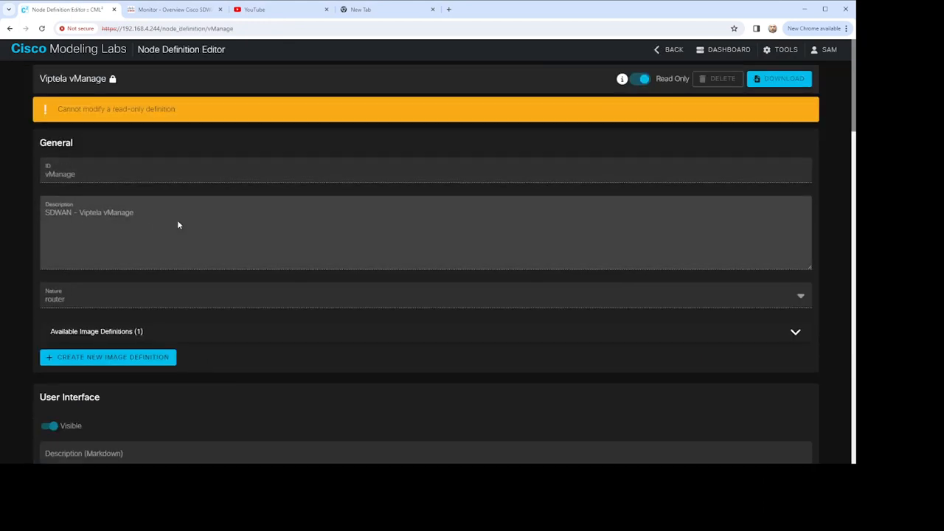
Step: Examine the vManage definition's general, user interface and Linux native simulation settings, including memory, CPUs and disk size
scroll(190, 235, "down", 1)
scroll(221, 225, "up", 1)
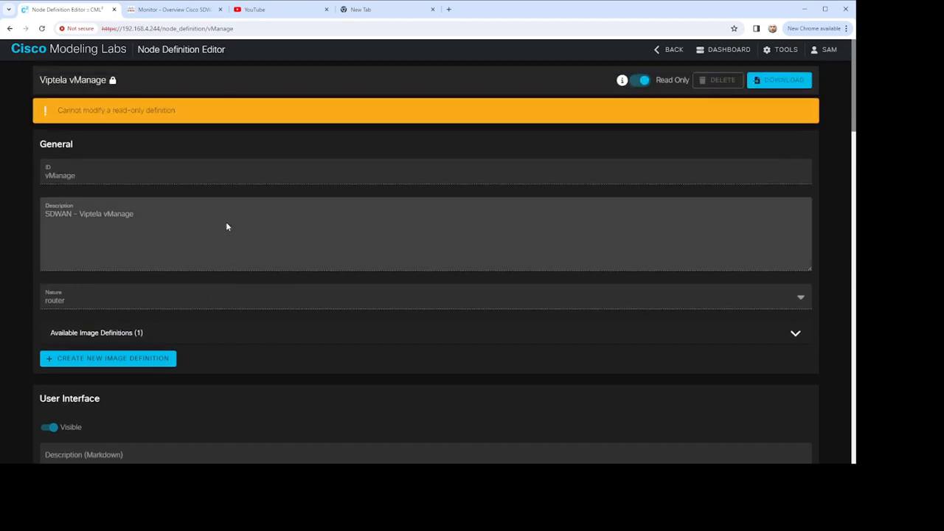
scroll(136, 241, "down", 2)
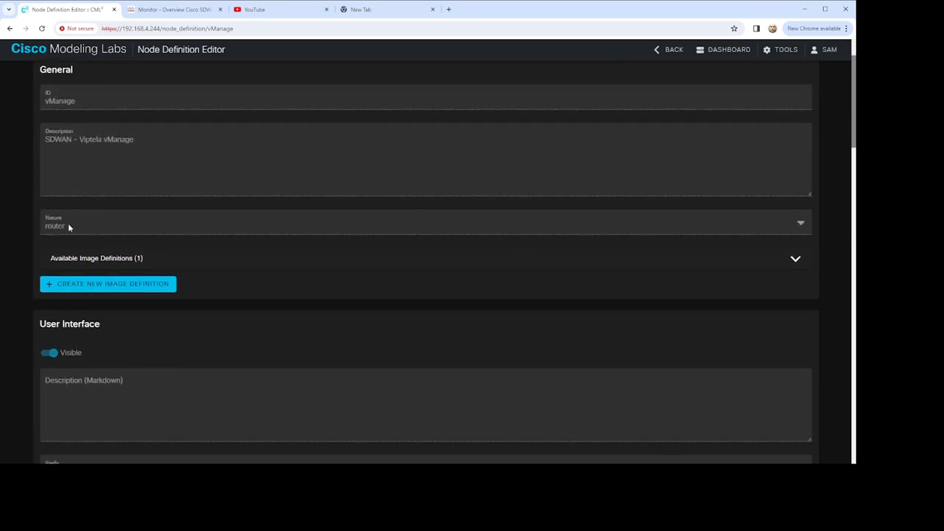
scroll(162, 258, "down", 2)
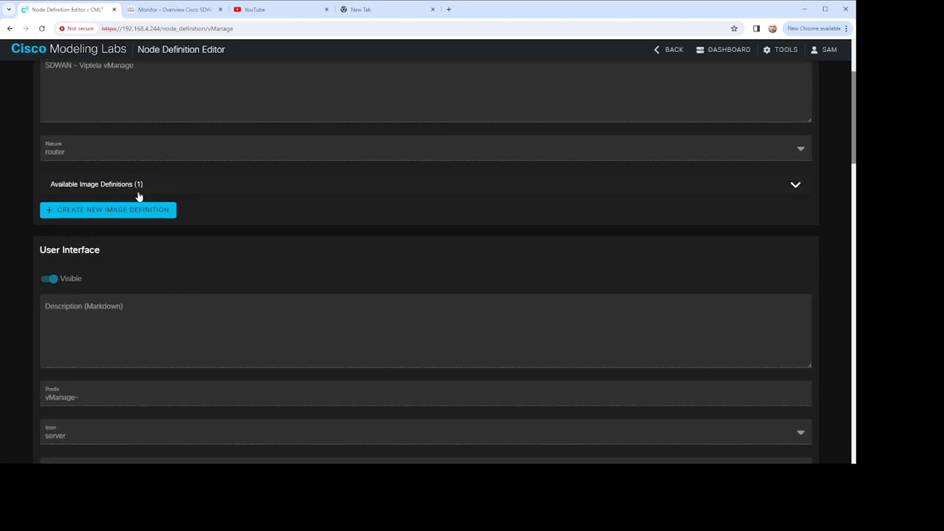
scroll(311, 224, "down", 4)
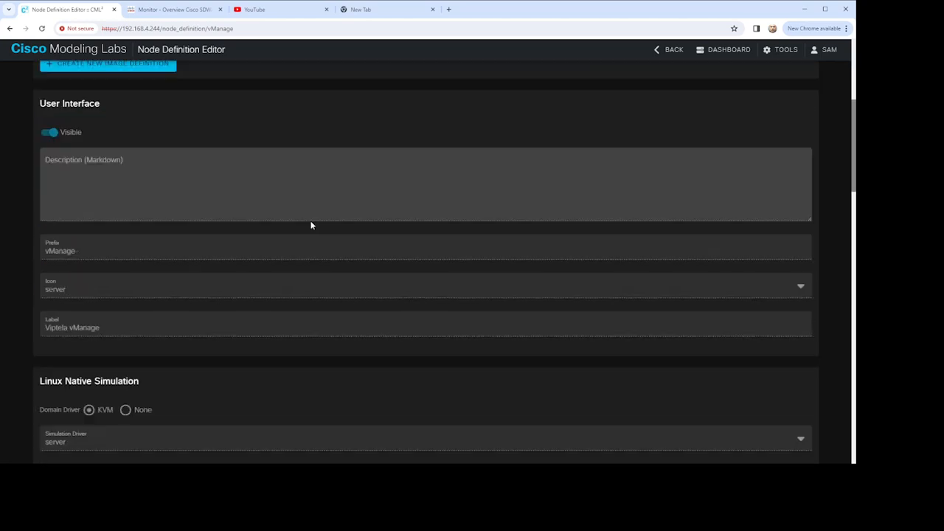
scroll(178, 284, "down", 4)
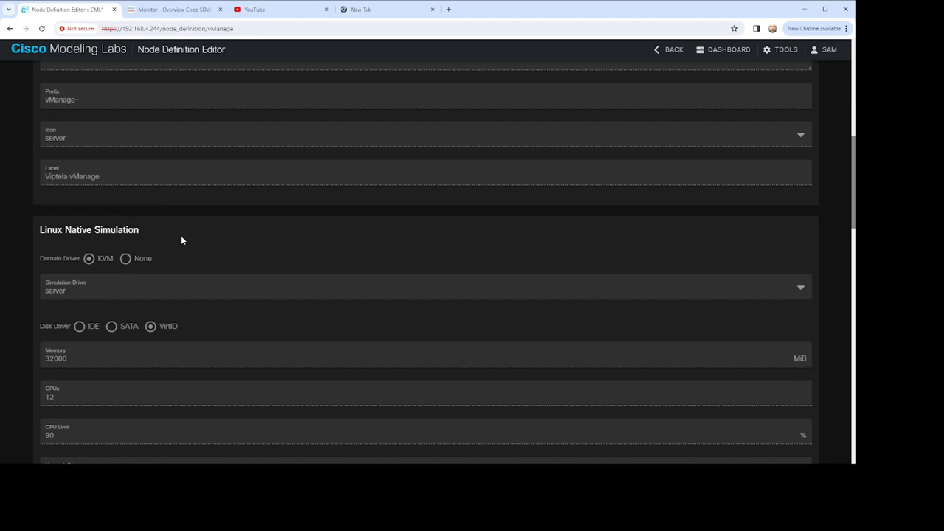
scroll(205, 243, "down", 6)
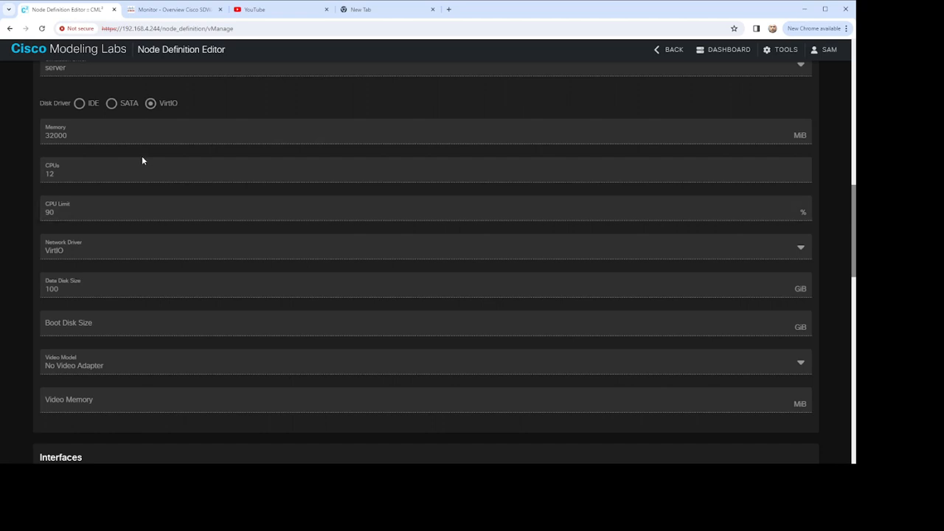
scroll(251, 248, "up", 2)
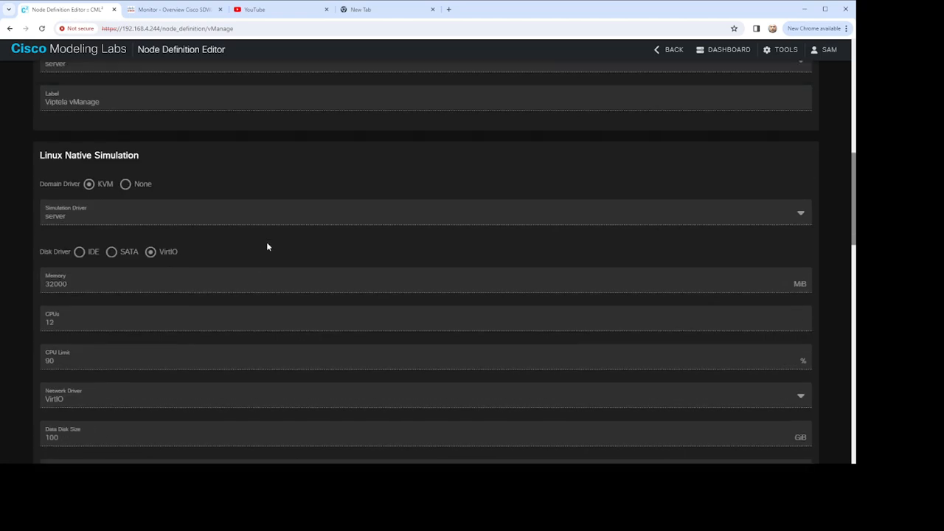
scroll(266, 241, "down", 2)
scroll(259, 246, "up", 2)
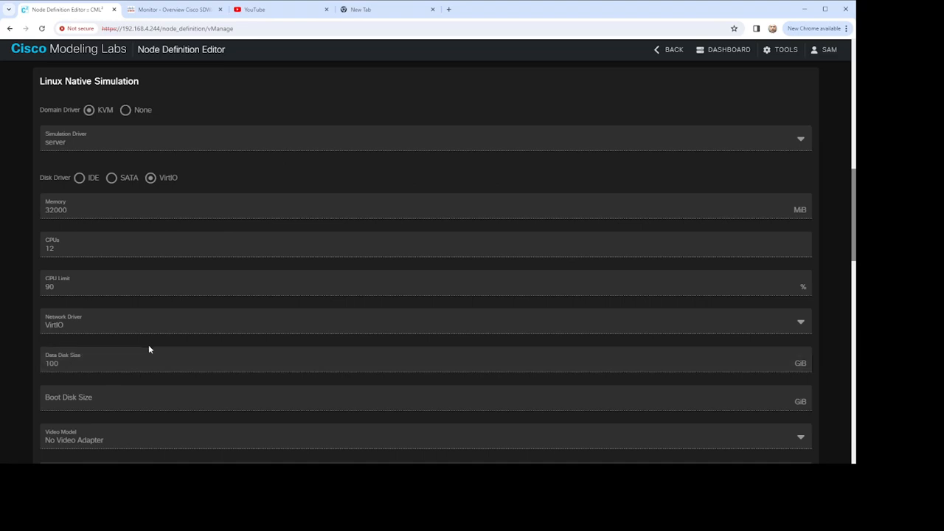
Step: Review the vManage definition's interface and boot settings, then return to the beginning of the definition
scroll(149, 344, "down", 3)
scroll(205, 354, "down", 3)
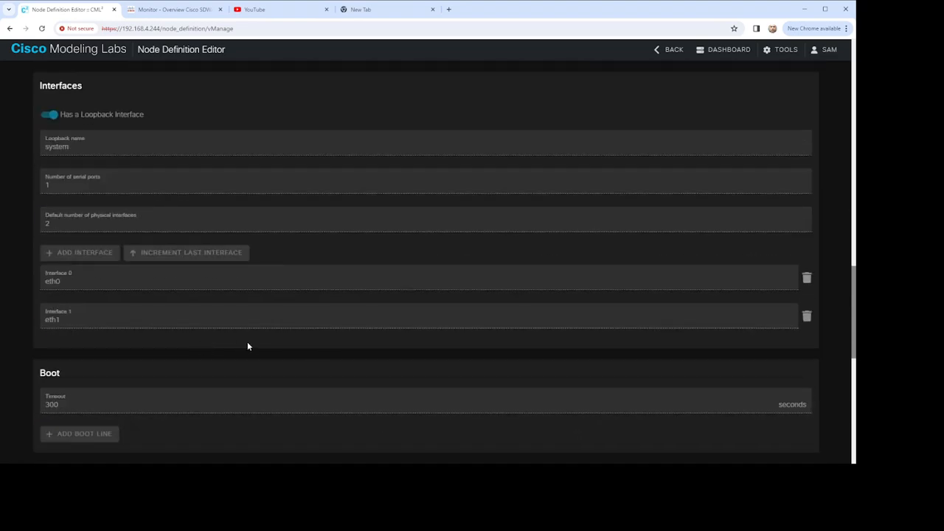
scroll(245, 343, "down", 5)
scroll(244, 343, "up", 10)
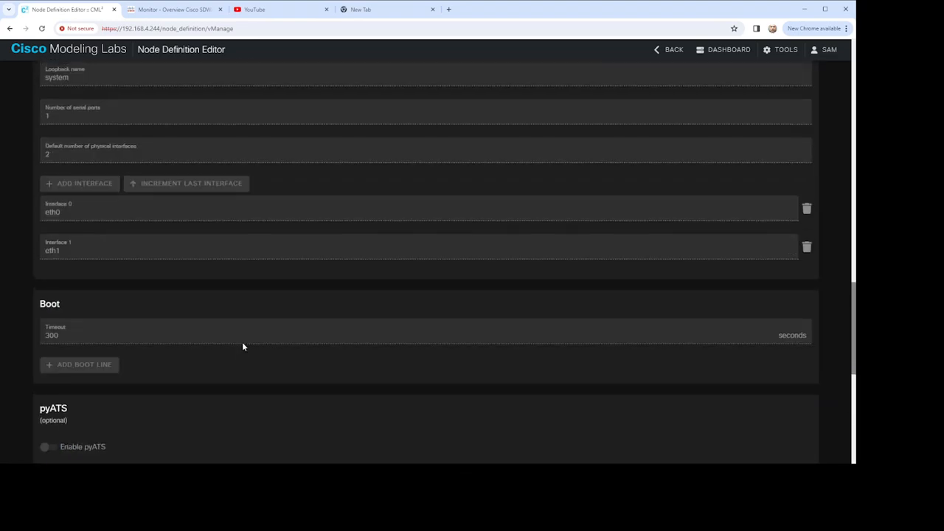
scroll(246, 345, "up", 5)
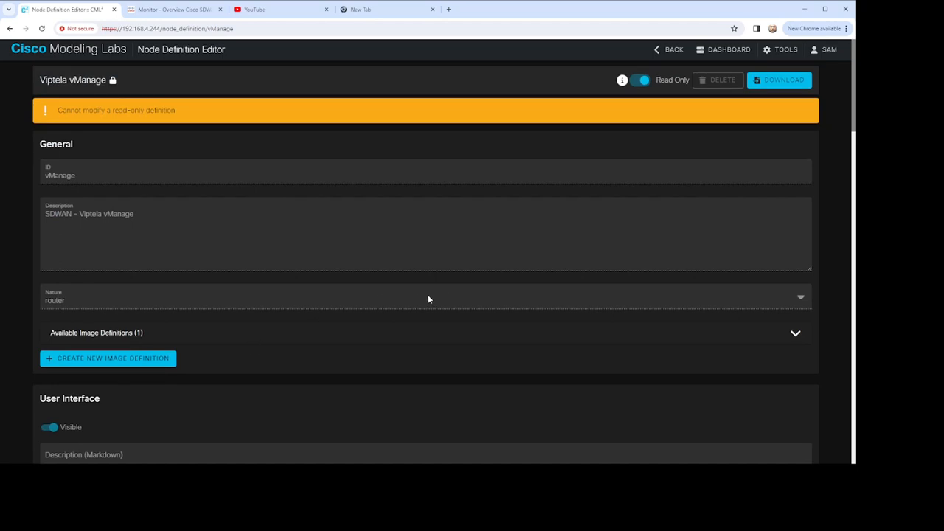
Step: Open the Viptela vBond node definition and review its memory, CPU and data disk size settings
left_click(673, 49)
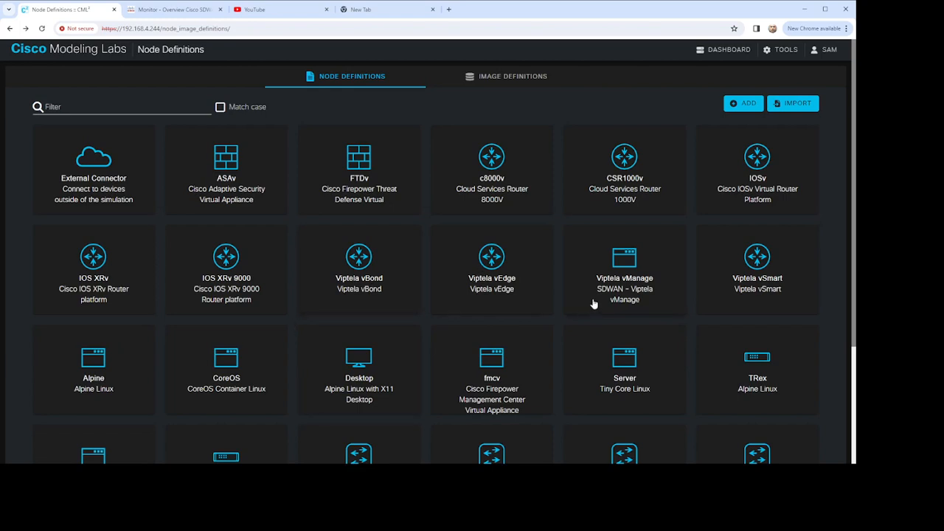
left_click(361, 267)
scroll(212, 251, "down", 10)
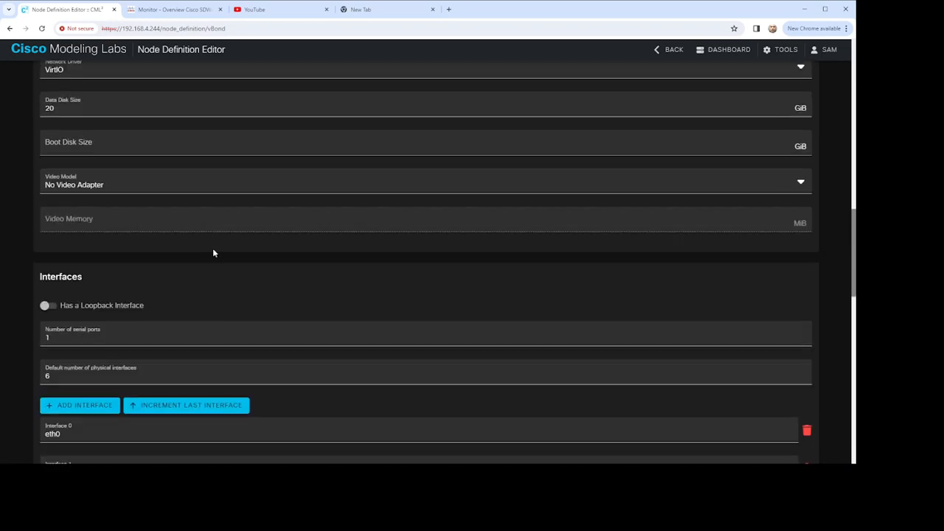
scroll(214, 248, "up", 4)
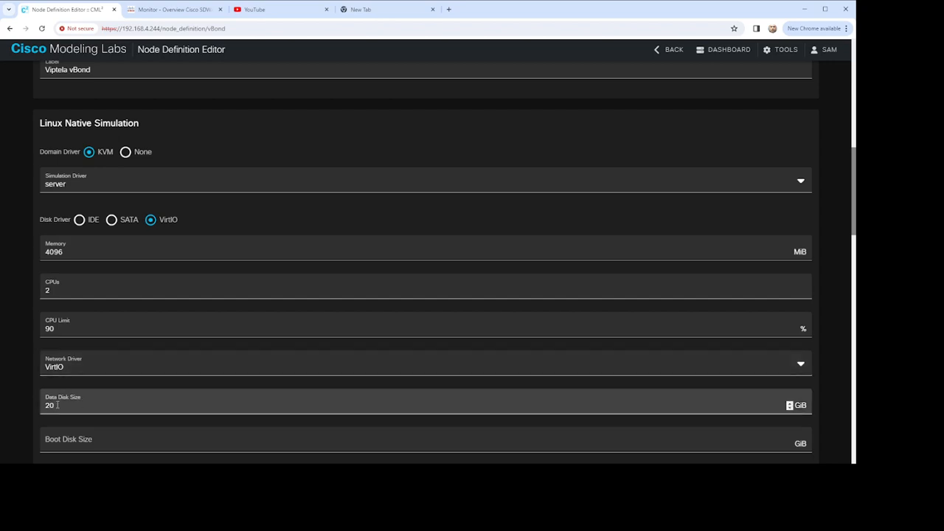
left_click_drag(57, 405, 23, 408)
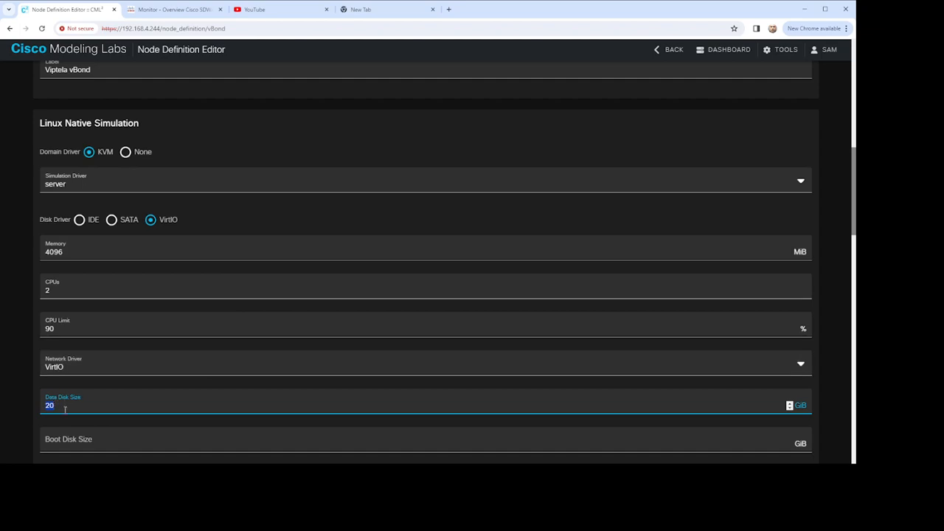
scroll(272, 385, "up", 5)
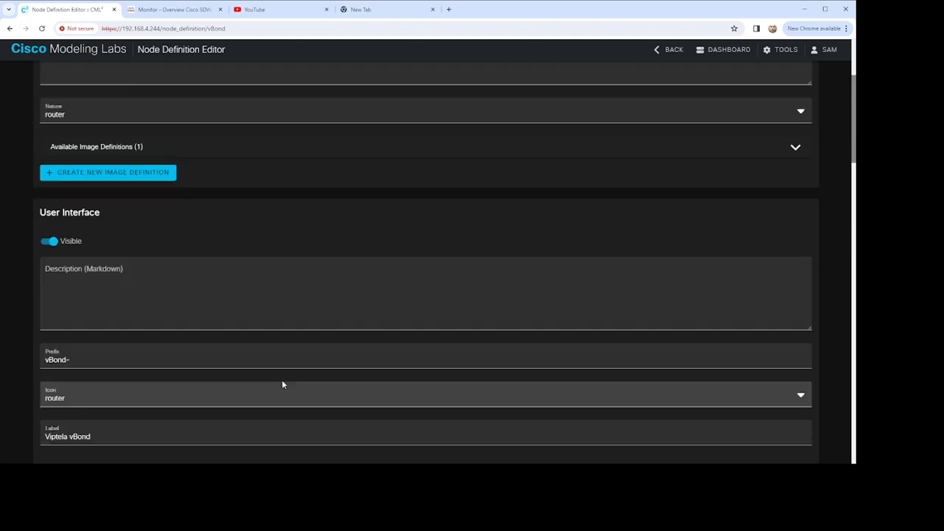
scroll(282, 384, "up", 2)
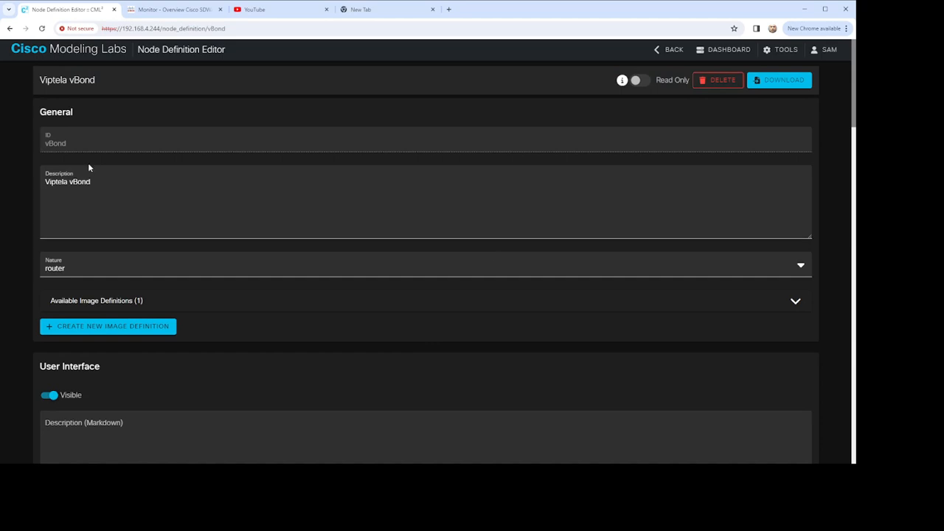
Step: Open the Viptela vSmart node definition and examine its memory, CPU and data disk size settings
left_click(669, 49)
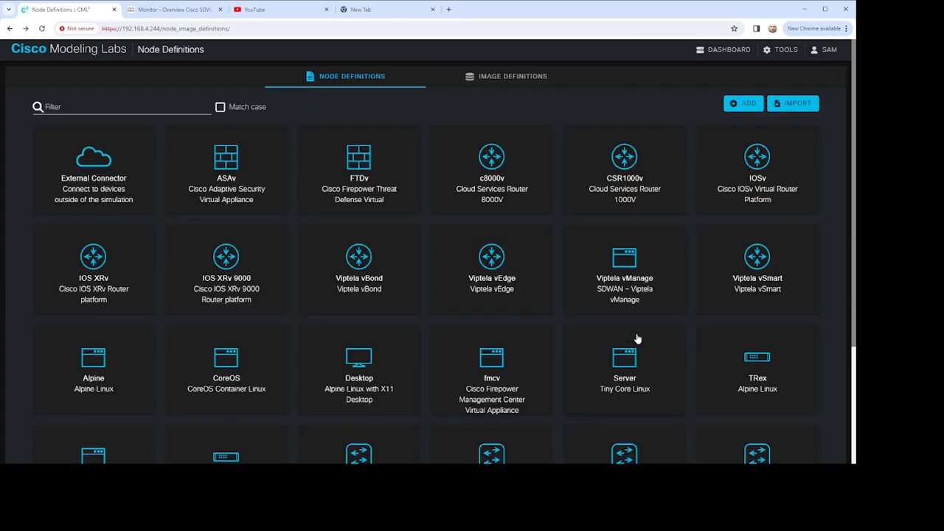
left_click(756, 264)
scroll(281, 244, "down", 10)
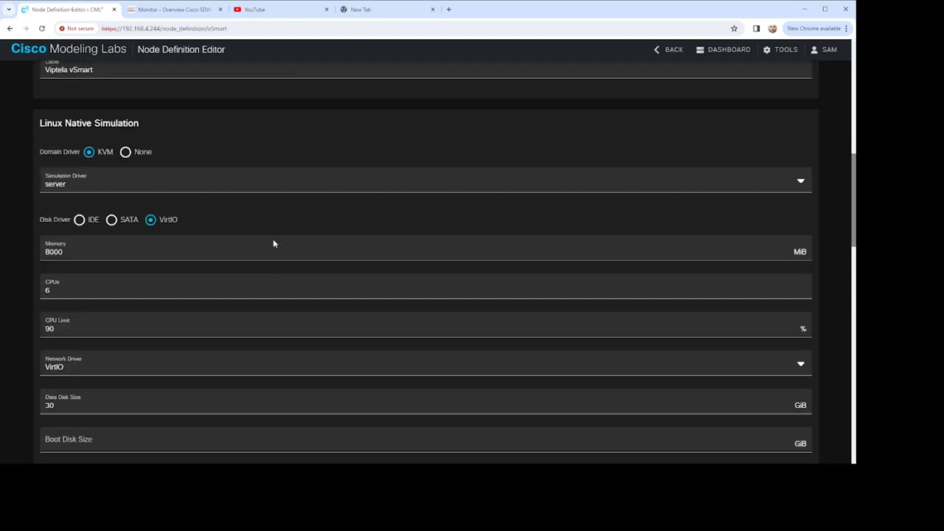
scroll(273, 243, "down", 5)
scroll(270, 240, "up", 6)
scroll(148, 299, "down", 1)
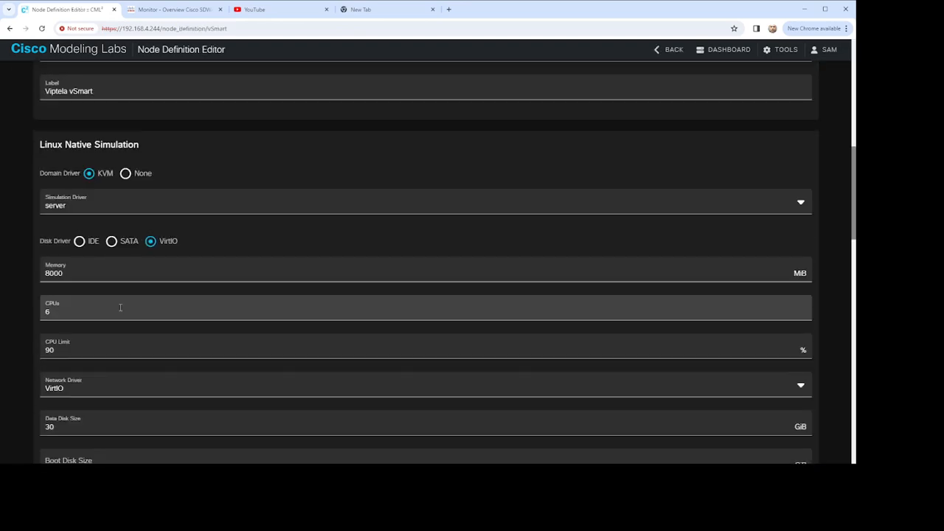
scroll(120, 307, "down", 1)
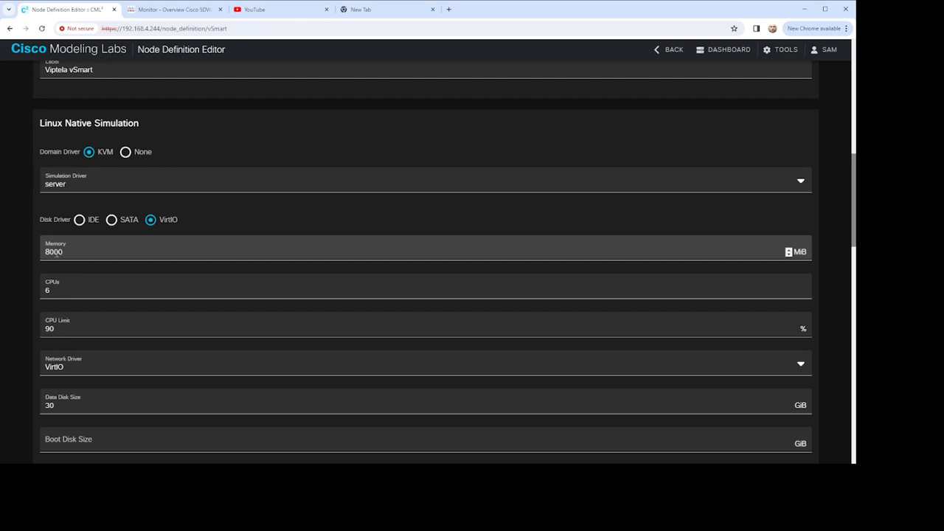
scroll(109, 294, "down", 1)
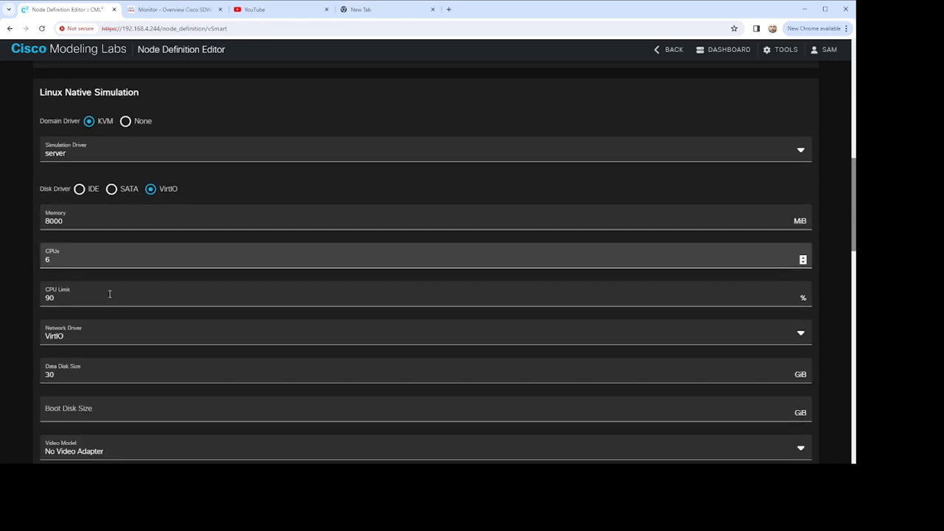
scroll(109, 295, "down", 1)
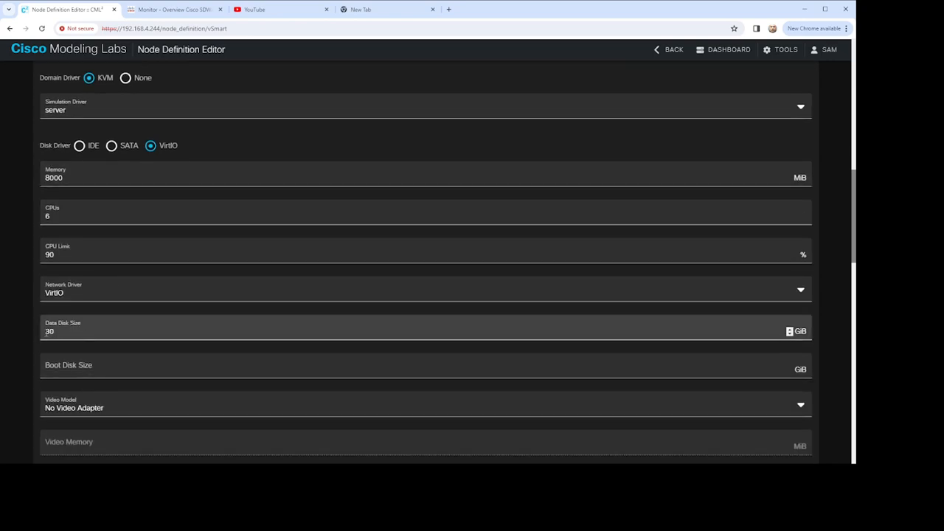
left_click(55, 331)
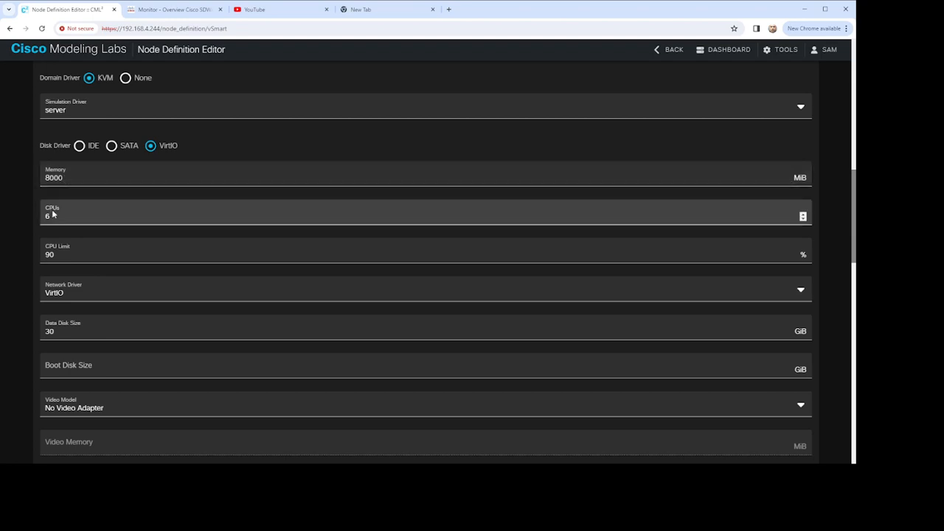
scroll(177, 231, "up", 10)
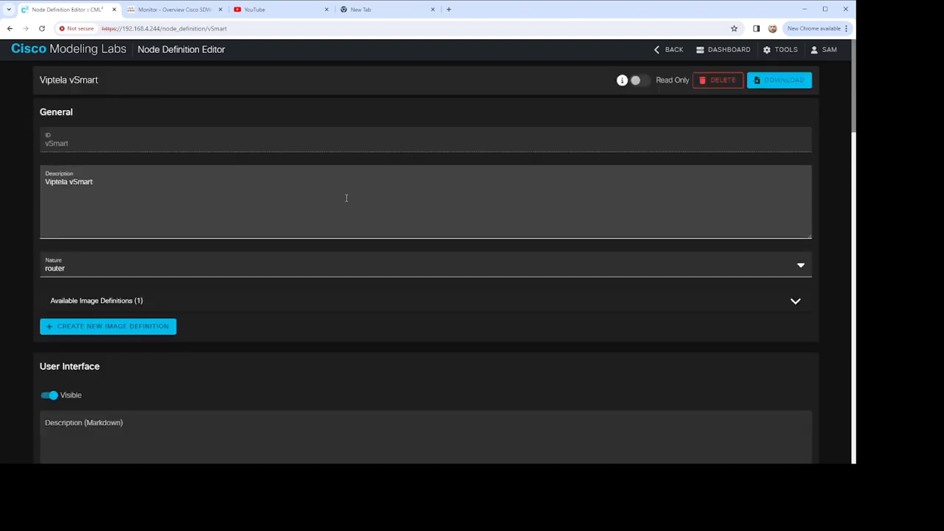
Step: Leave the node definitions and reopen Lab at Fri 08:13 AM from the dashboard
left_click(675, 59)
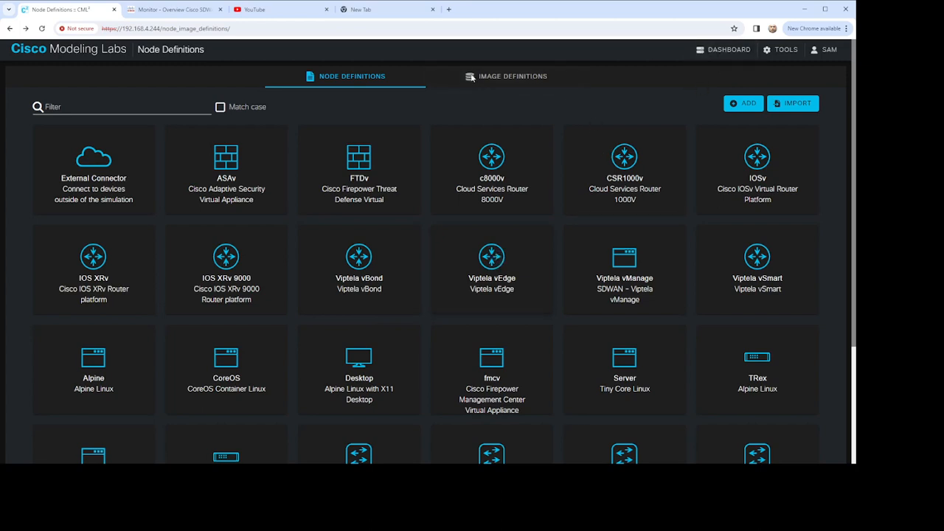
left_click(735, 51)
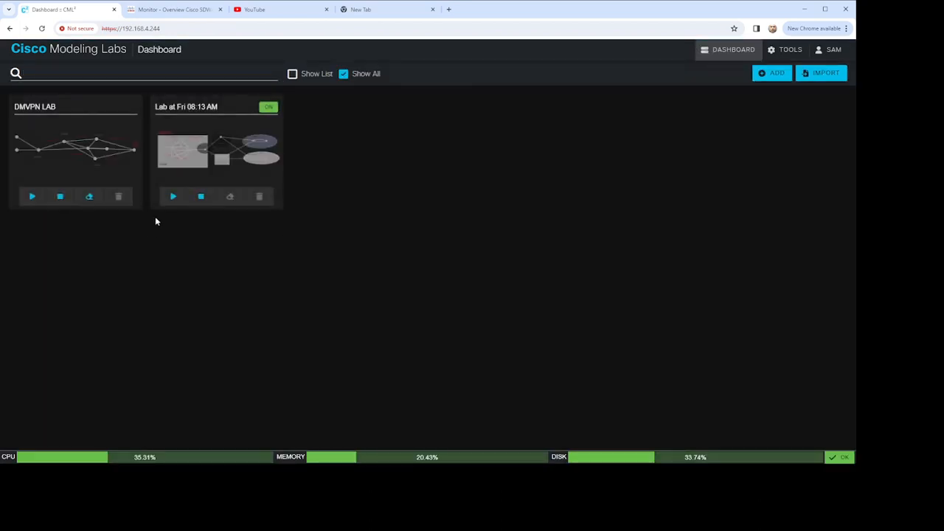
left_click(237, 177)
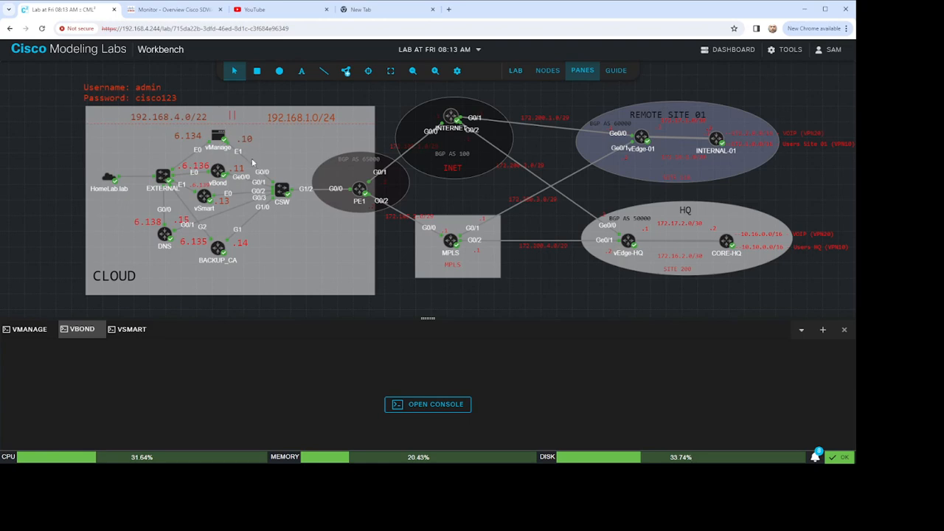
Step: Open the vManage console, enlarge its pane and log in as admin with the account password
left_click(435, 404)
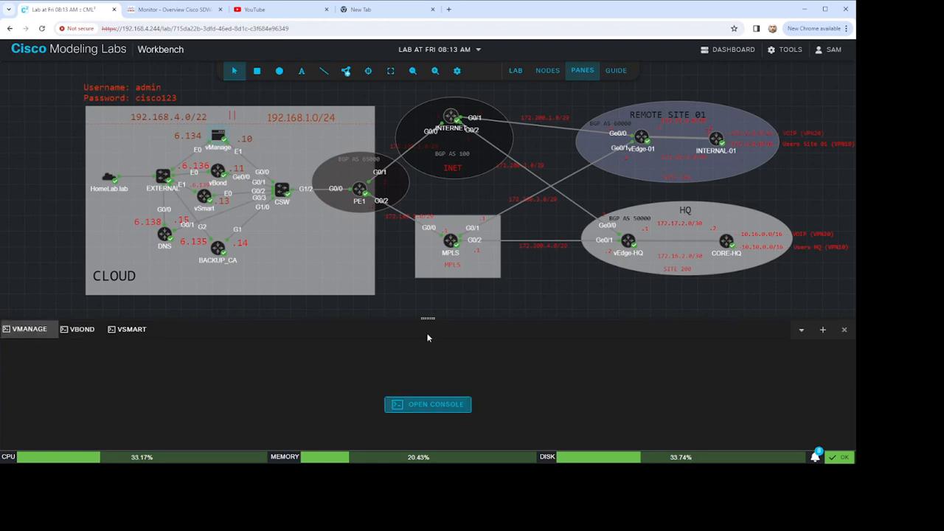
left_click_drag(427, 317, 433, 98)
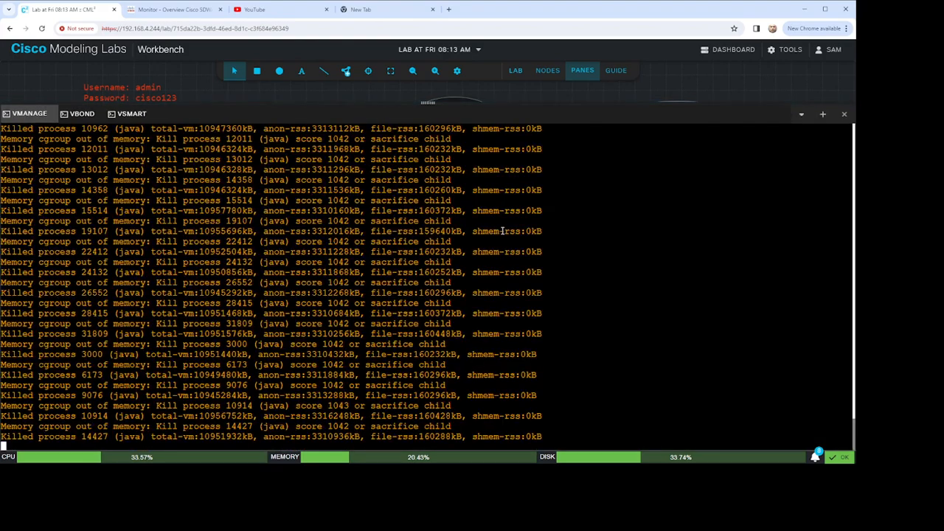
key("Return")
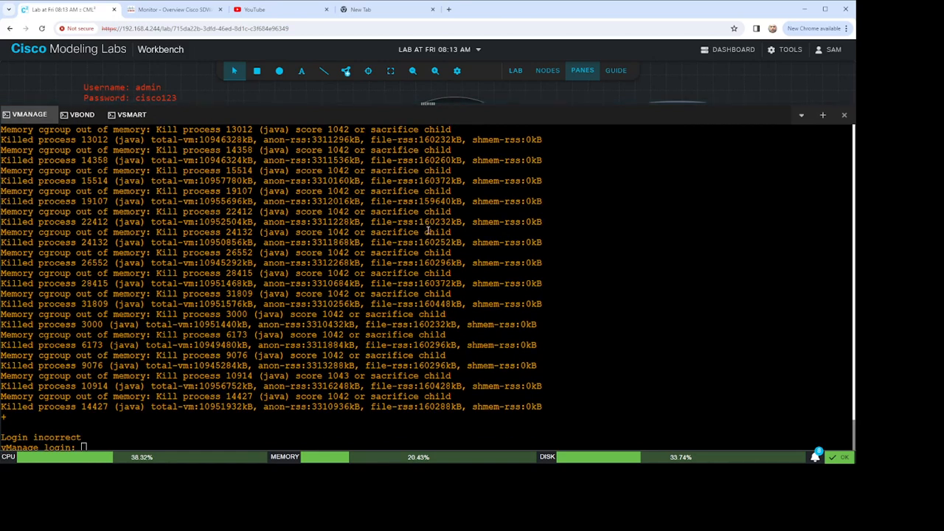
type("admin")
key("Return")
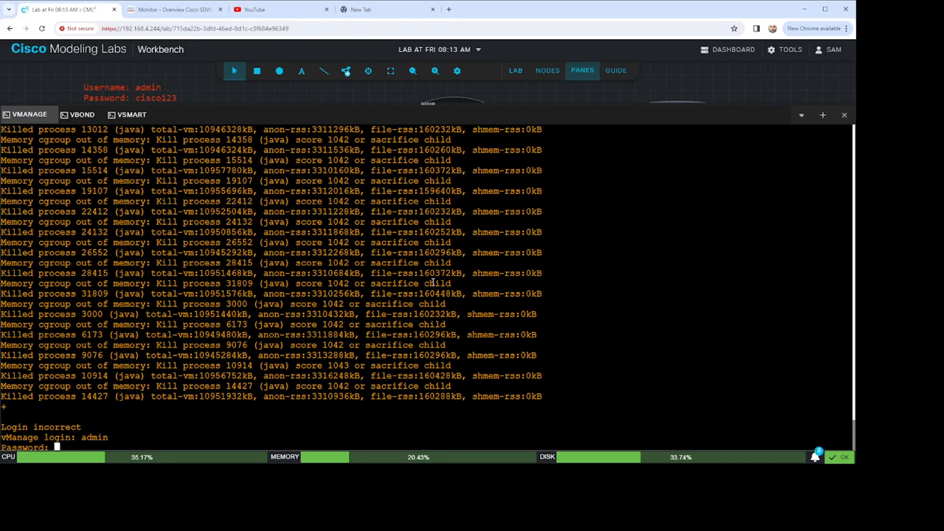
key("Return")
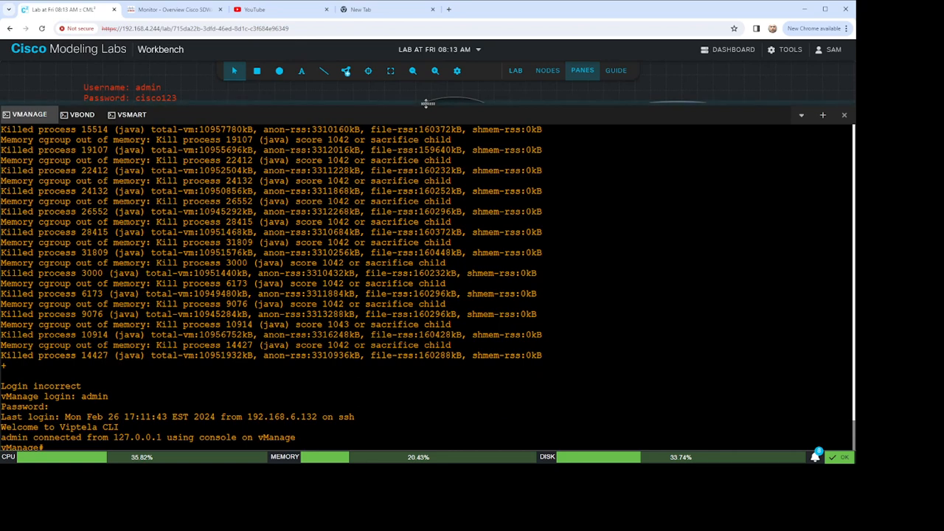
Step: Shrink the vManage console pane slightly and check all NMS services with "request nms all status"
left_click_drag(428, 101, 430, 156)
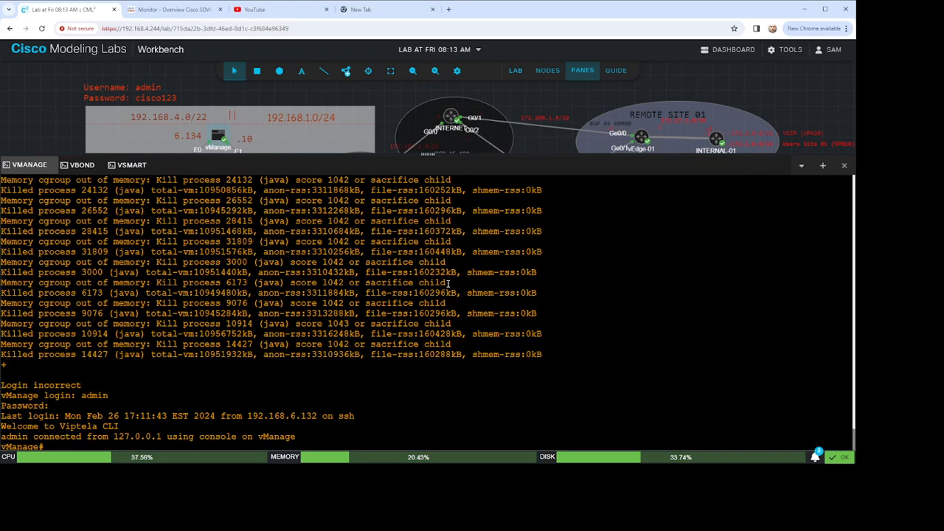
key("Return")
key("Return")
key("Return")
key("Return")
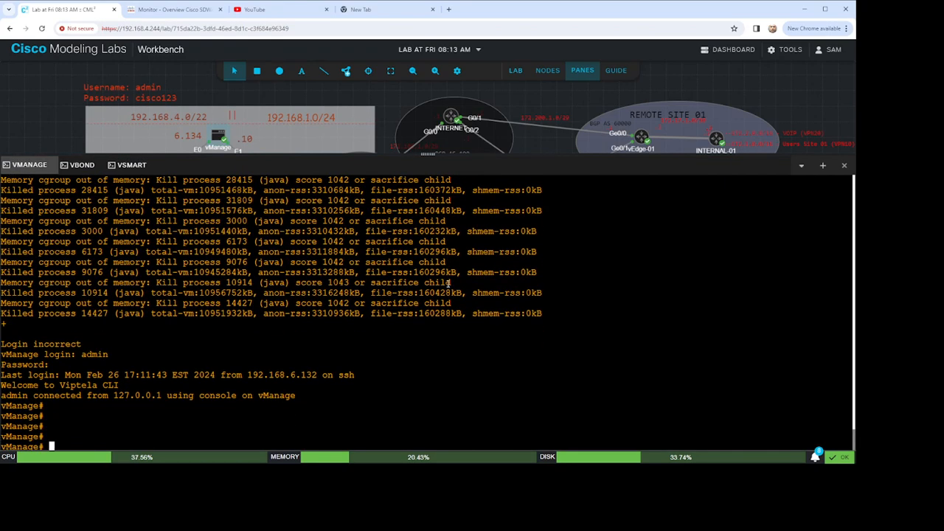
type("request n")
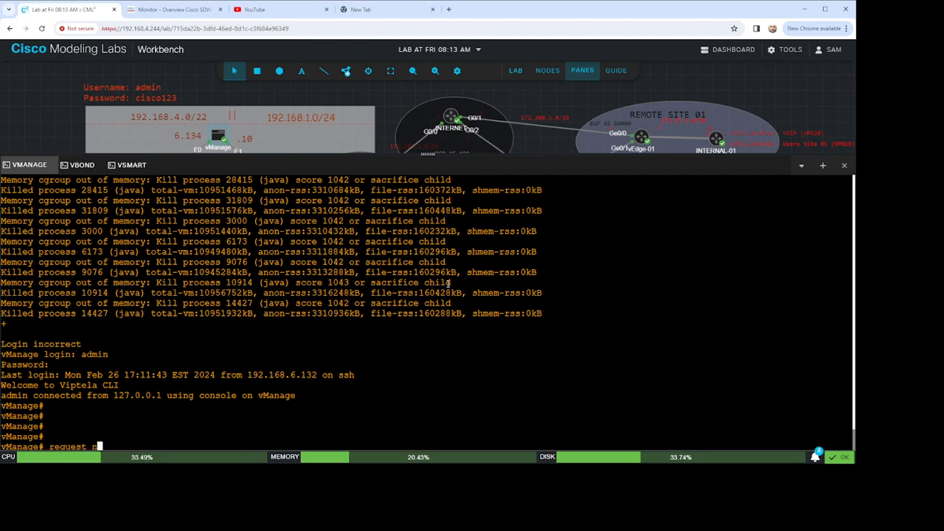
type("ms all status")
key("Return")
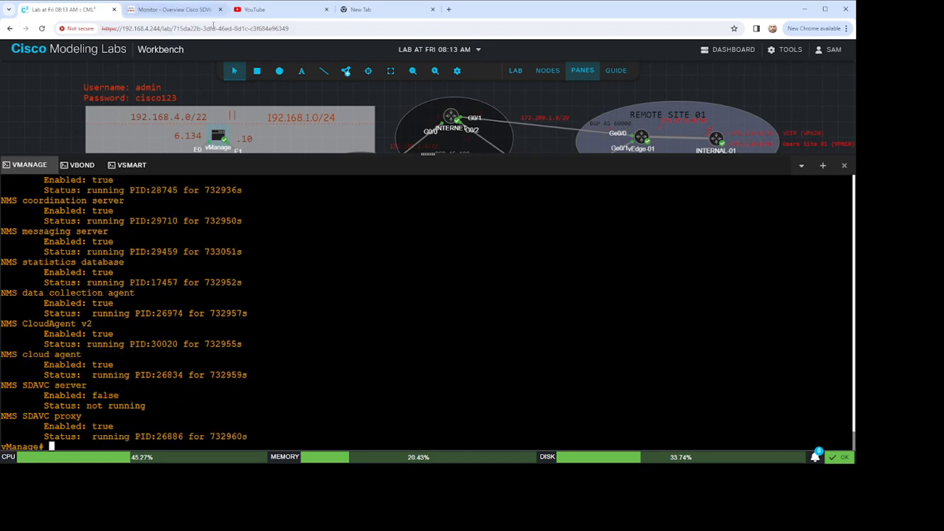
Step: Switch to the Cisco SD-WAN web interface, reload it and postpone entering the Cisco Smart Account credentials
left_click(173, 10)
left_click(42, 30)
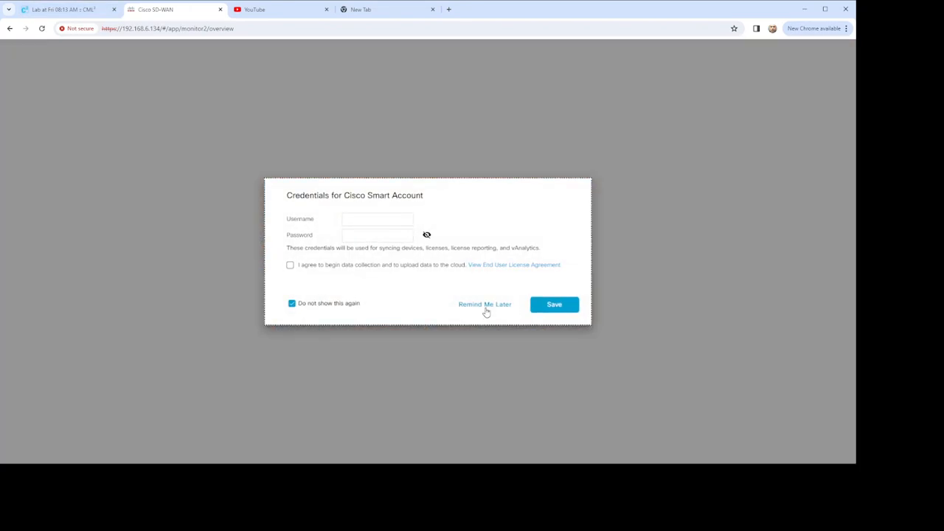
left_click(486, 308)
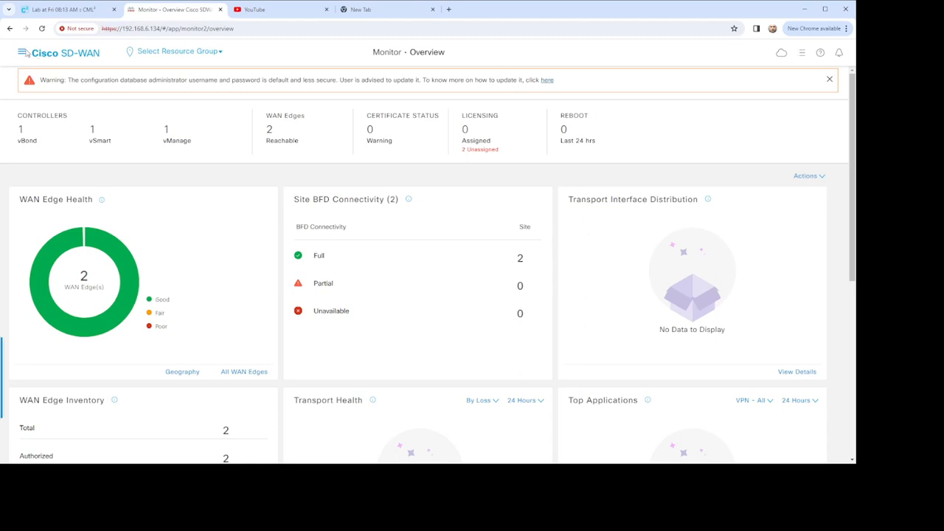
Step: Open the configuration templates and review the list of non-default feature templates
left_click(22, 53)
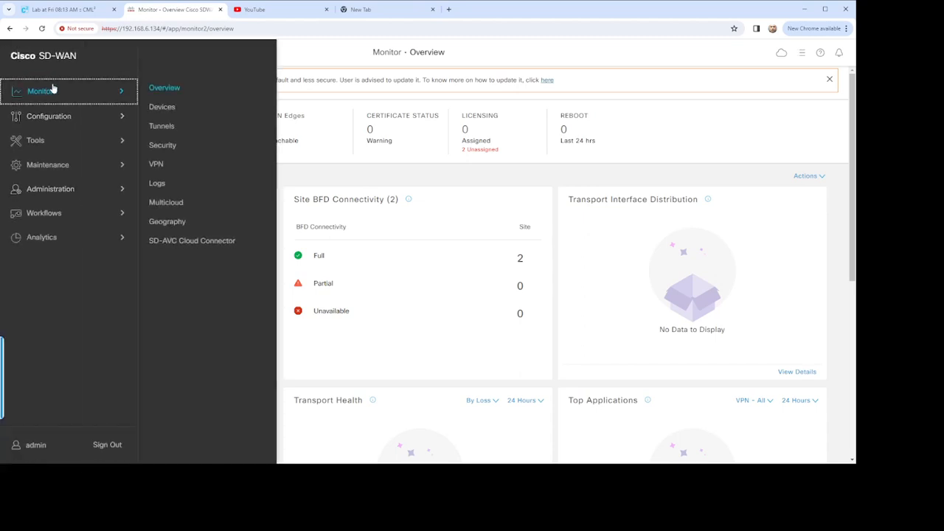
left_click(66, 118)
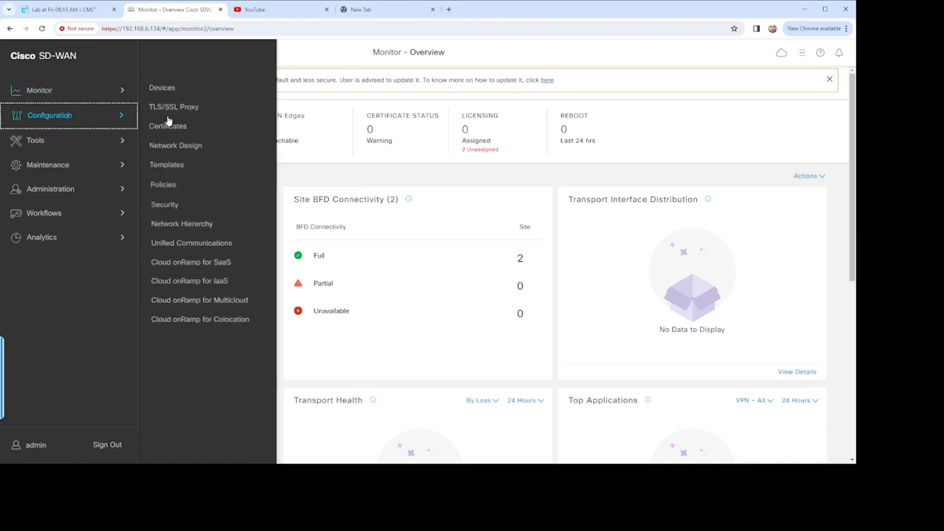
left_click(166, 217)
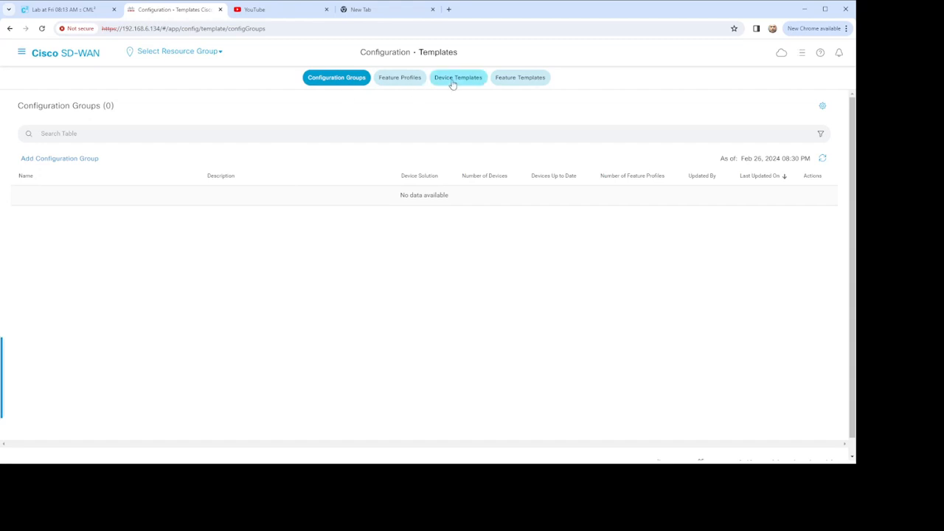
left_click(520, 78)
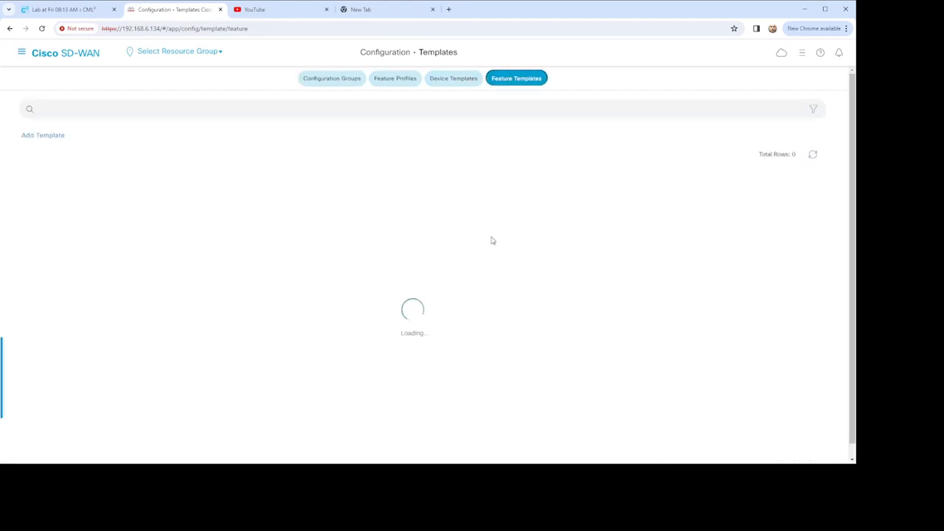
left_click(537, 78)
scroll(196, 298, "down", 3)
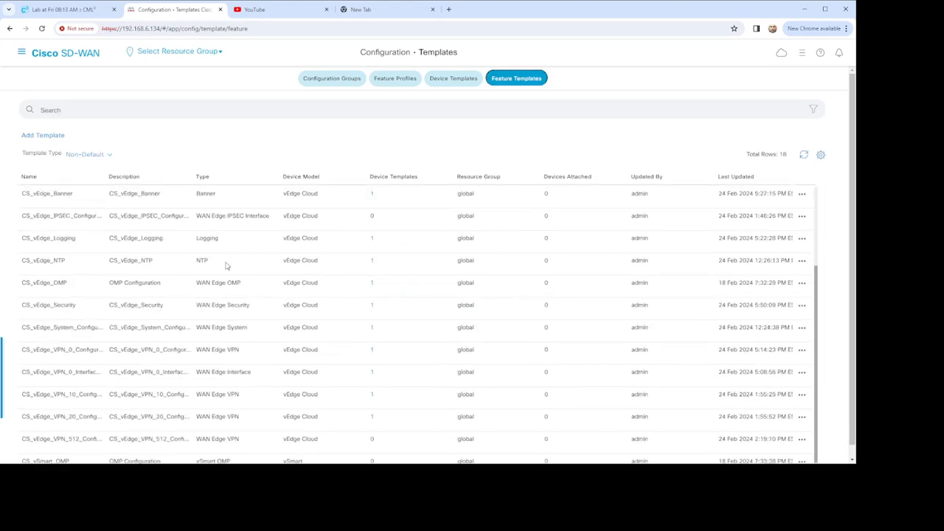
scroll(210, 365, "up", 3)
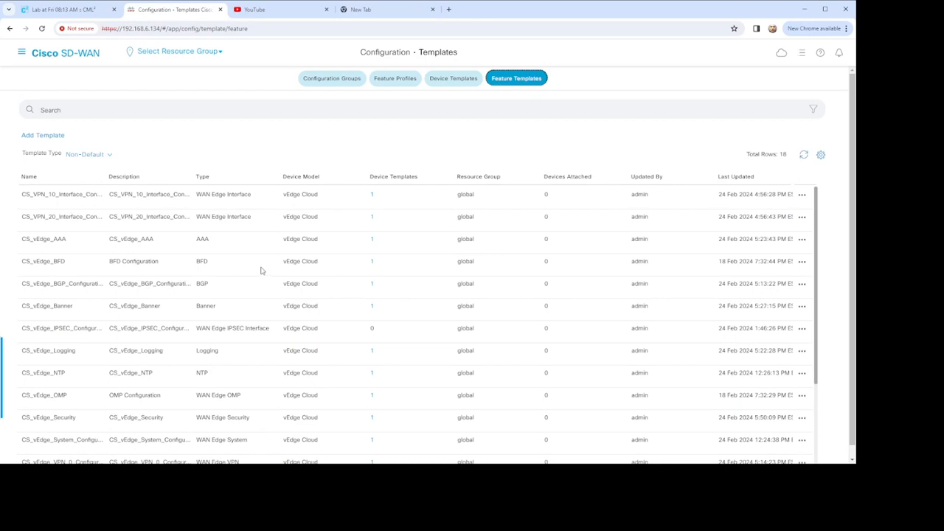
scroll(273, 273, "down", 3)
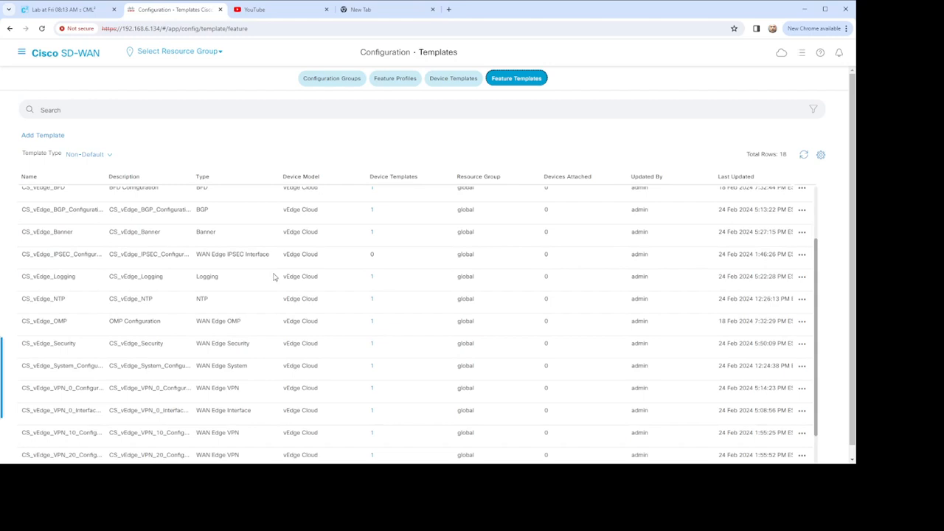
Step: Show the device templates, widen the Description column and check the vEdge template's device model and feature template count
left_click(448, 79)
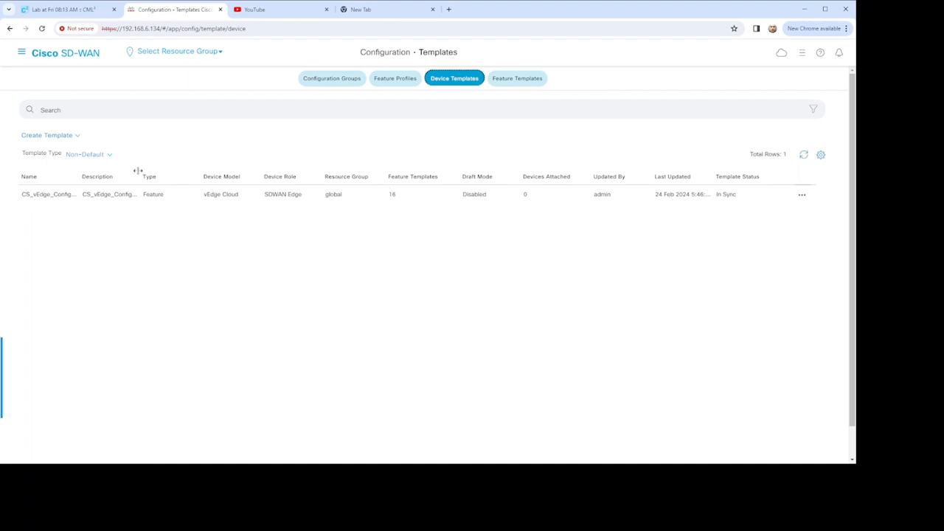
left_click(174, 174)
left_click_drag(174, 174, 174, 174)
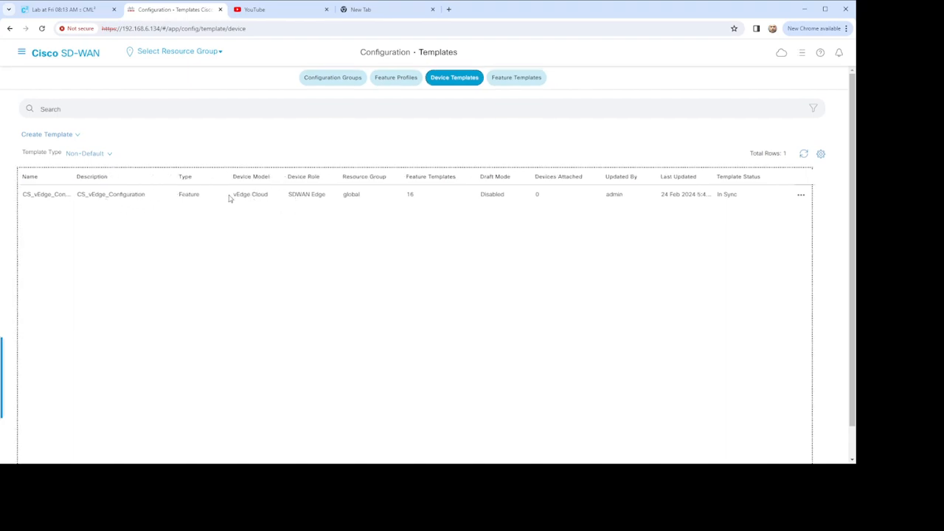
left_click_drag(229, 196, 264, 204)
left_click_drag(404, 195, 422, 200)
Step: Open the CS_vEdge_Configuration device template for editing and review the templates assigned under Basic Information
left_click(802, 196)
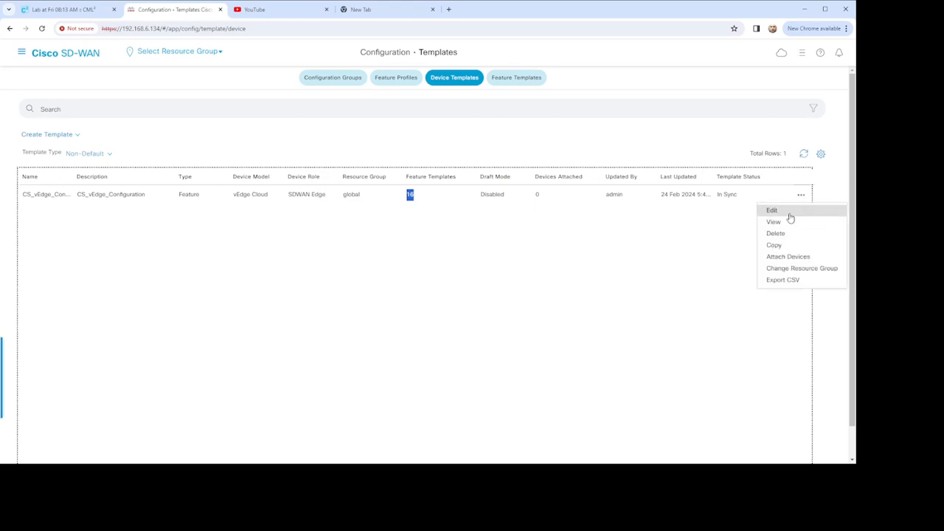
left_click(786, 212)
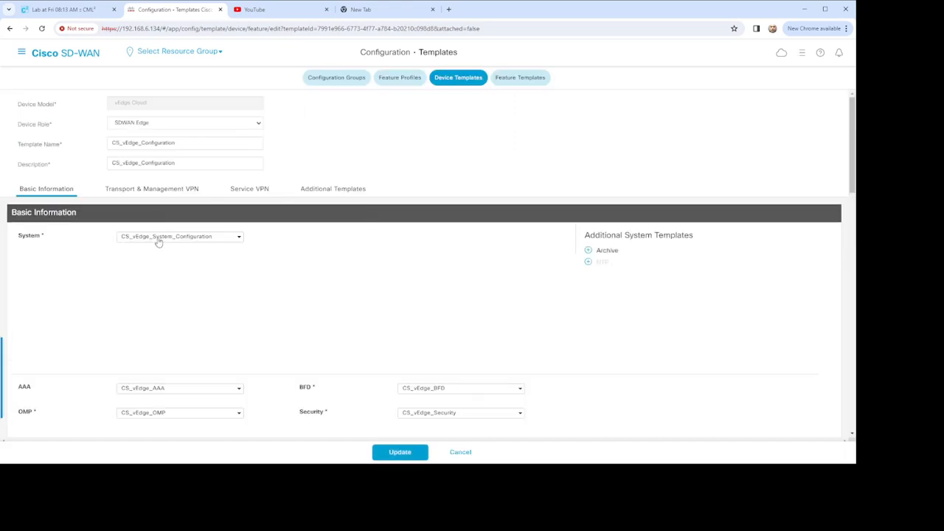
scroll(43, 256, "down", 2)
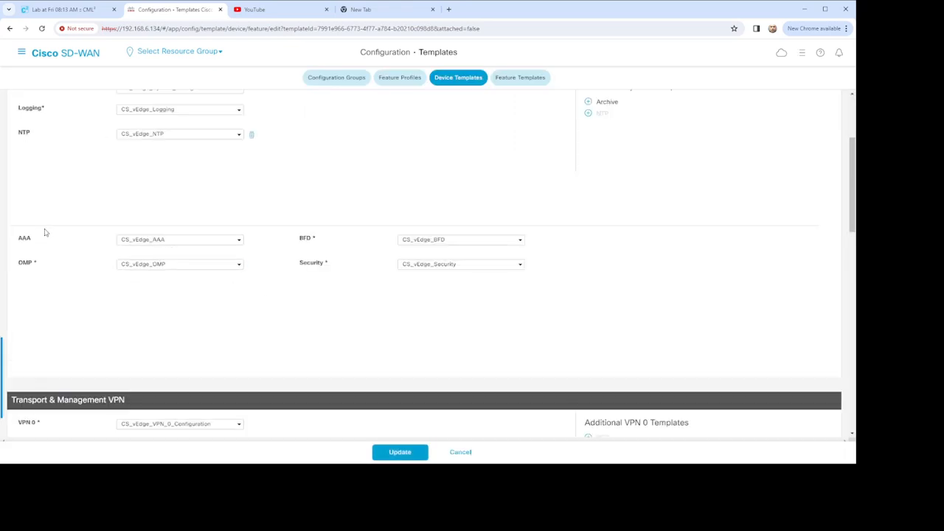
scroll(206, 231, "up", 2)
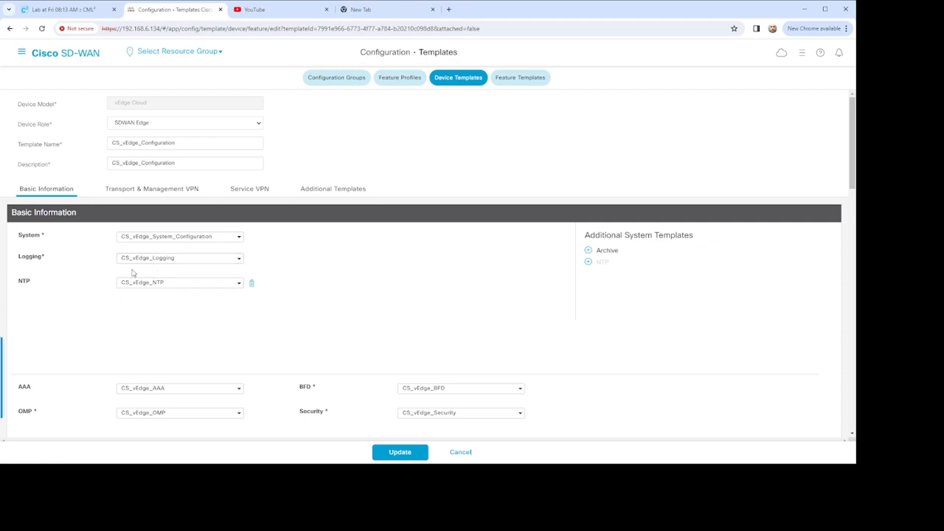
scroll(238, 285, "down", 1)
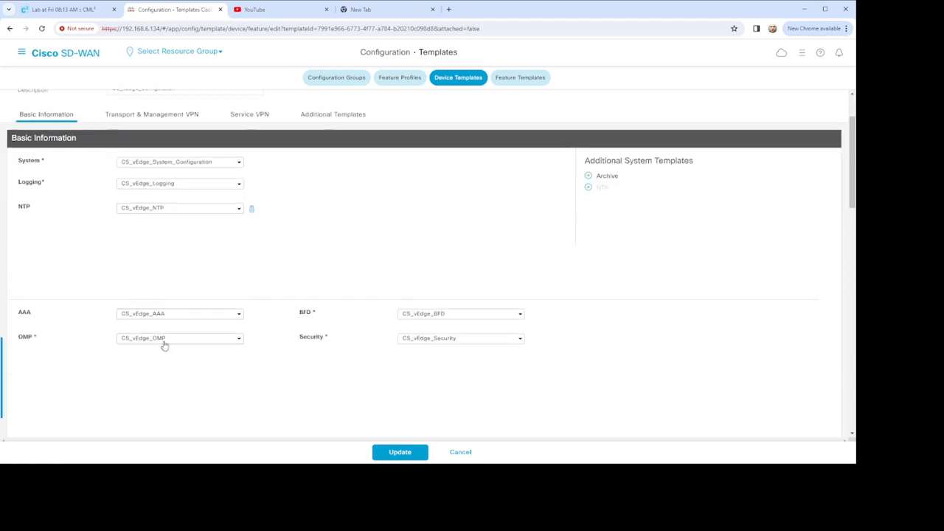
scroll(181, 349, "down", 1)
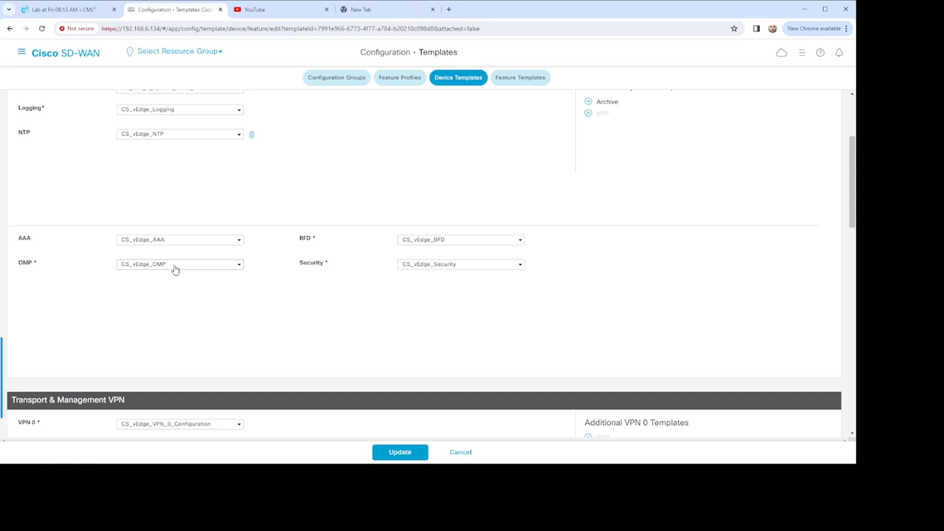
scroll(343, 257, "up", 2)
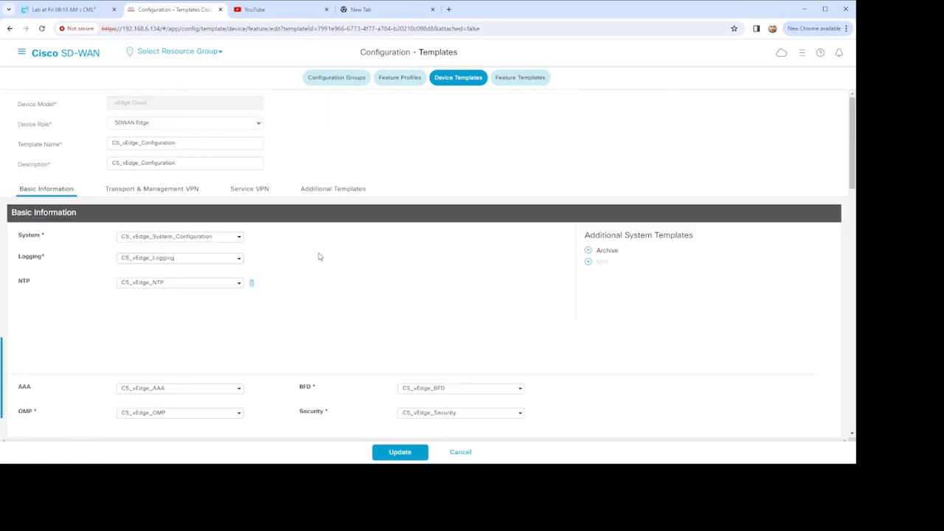
Step: Examine the Transport & Management VPN section of the device template, comparing the VPN 0 and VPN 512 assignments
left_click(169, 190)
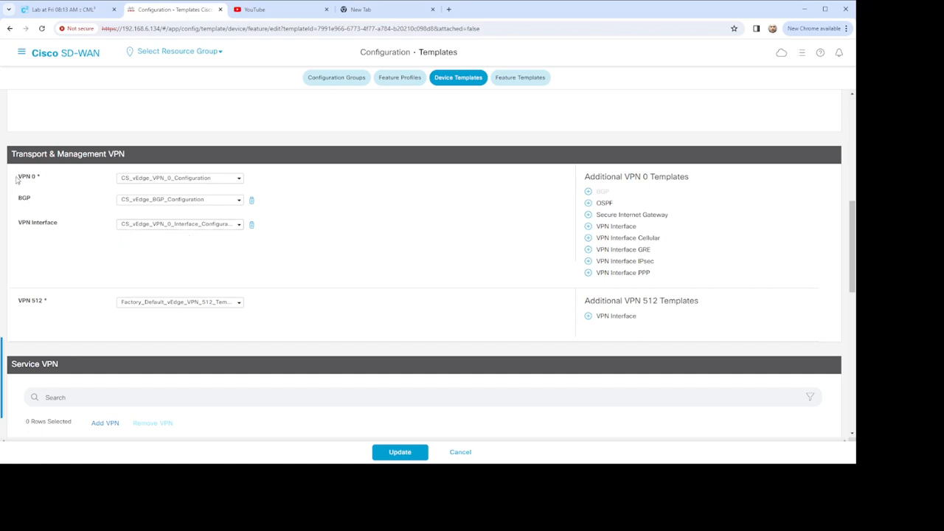
left_click_drag(48, 177, 19, 175)
triple_click(19, 300)
left_click_drag(30, 177, 36, 177)
left_click(17, 184)
triple_click(19, 176)
mouse_move(20, 301)
left_mouse_down()
mouse_move(50, 302)
mouse_move(22, 300)
left_mouse_up()
left_click(21, 299)
Step: Review the device template's Service VPN entries and Additional Templates section, then return to the beginning of the template
scroll(307, 292, "down", 10)
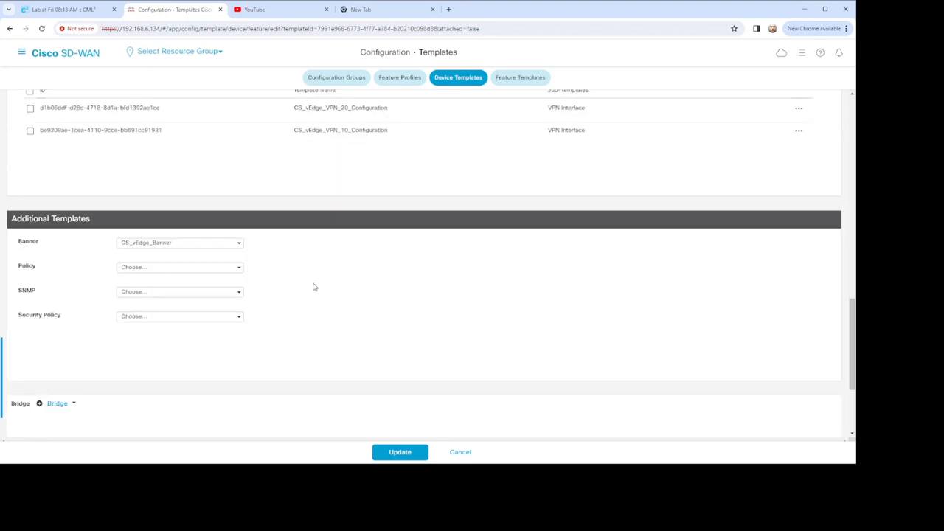
scroll(341, 288, "up", 4)
scroll(337, 311, "down", 2)
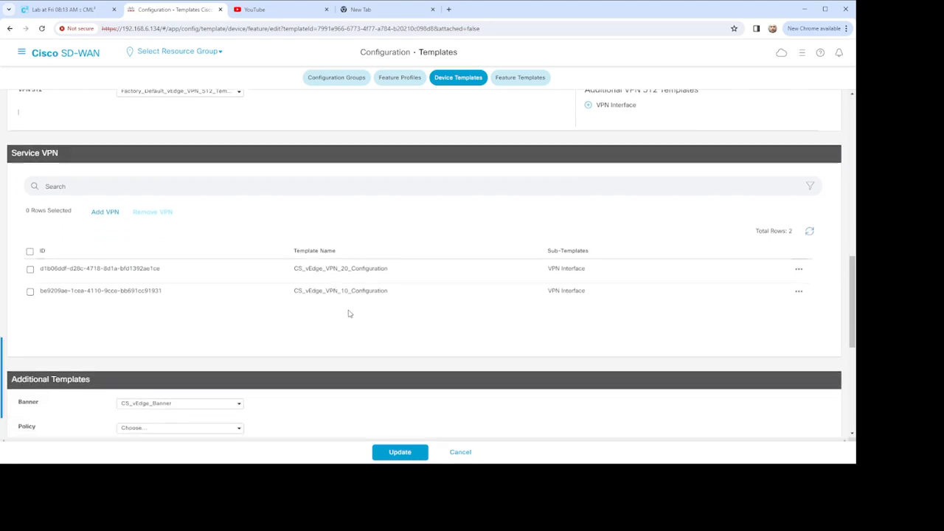
scroll(350, 313, "down", 1)
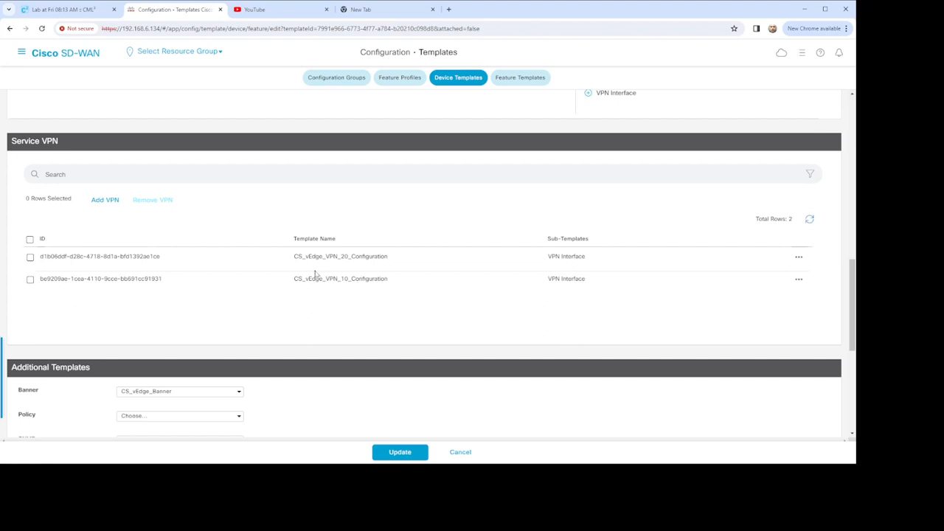
scroll(221, 192, "up", 4)
scroll(210, 181, "up", 4)
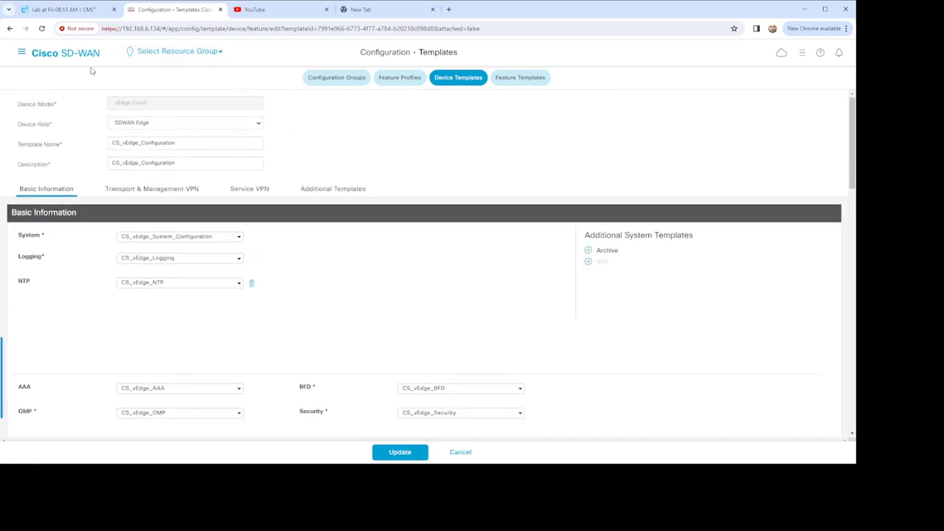
Step: Leave the device template without updating it and open the Administration Settings page
left_click(22, 53)
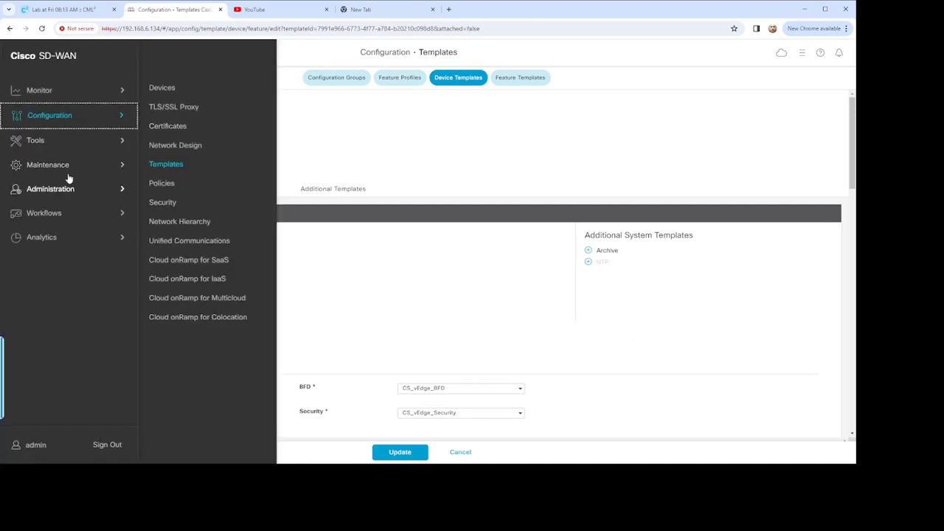
left_click(122, 189)
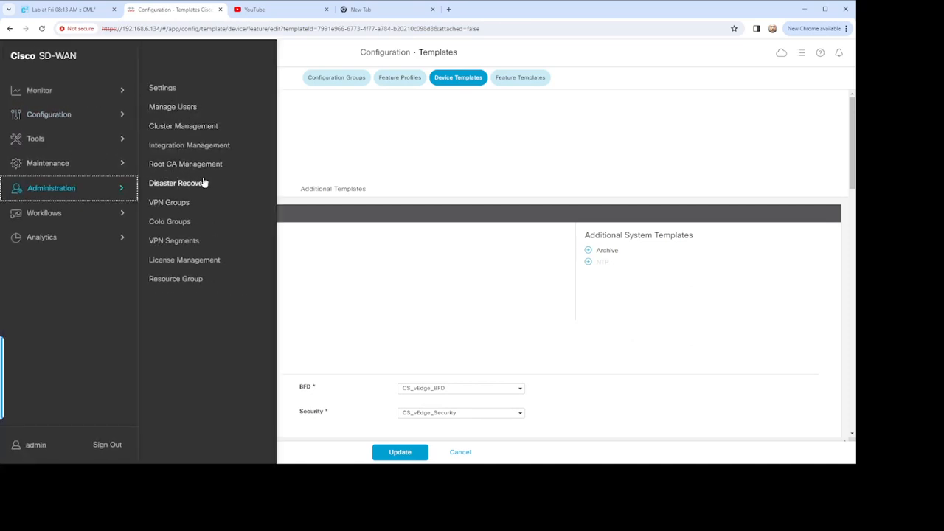
left_click(177, 88)
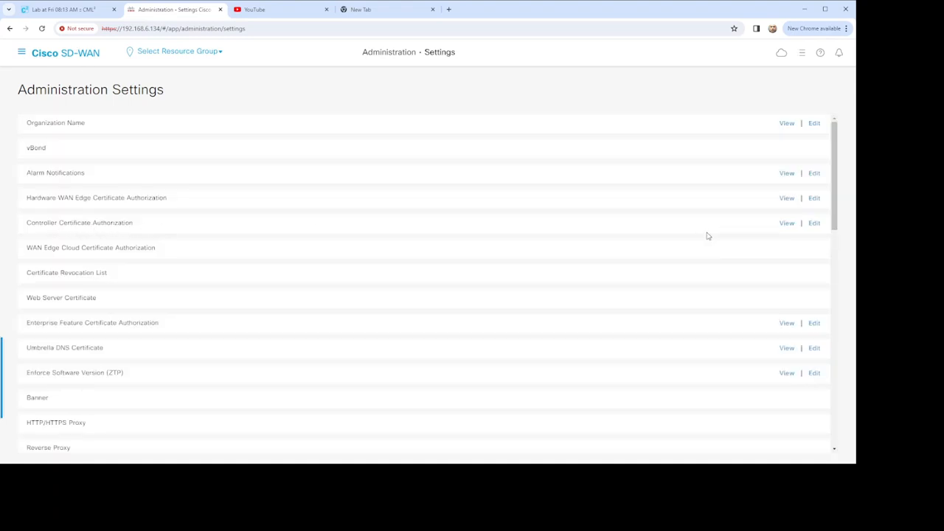
Step: Open the Controller Certificate Authorization setting for editing and review its Enterprise Root Certificate text and CSR properties
left_click(814, 224)
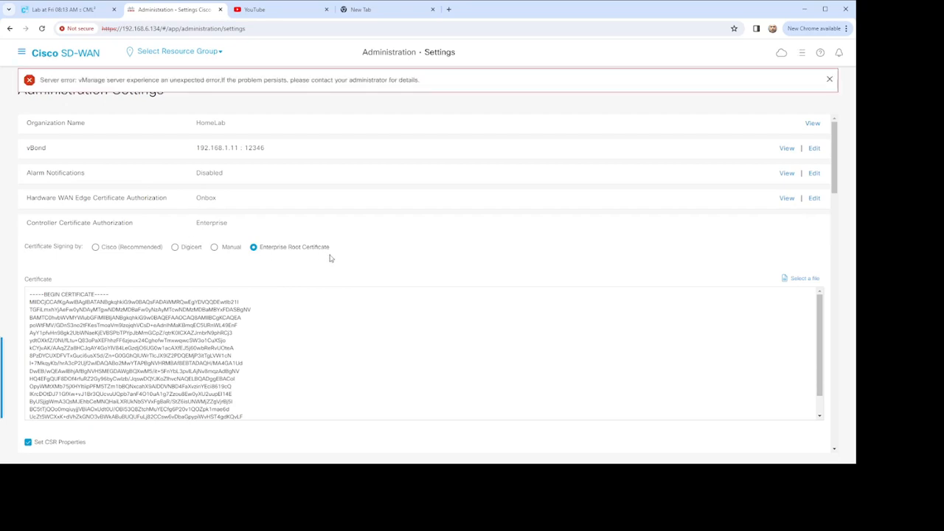
left_click(828, 79)
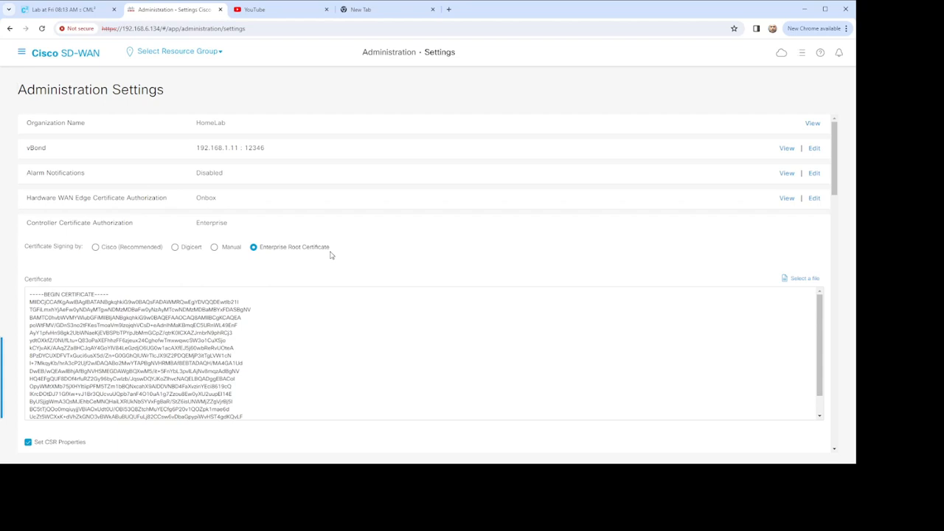
scroll(291, 313, "down", 3)
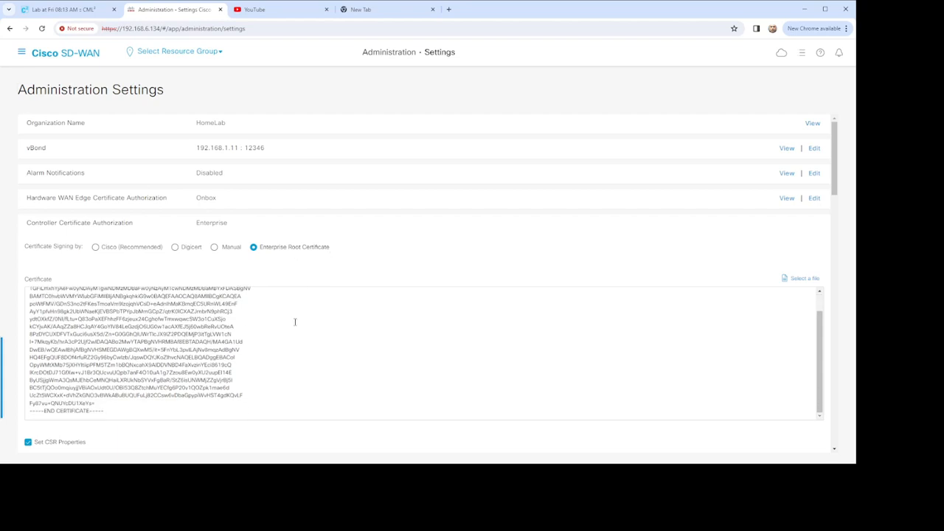
scroll(255, 334, "up", 3)
scroll(209, 268, "down", 2)
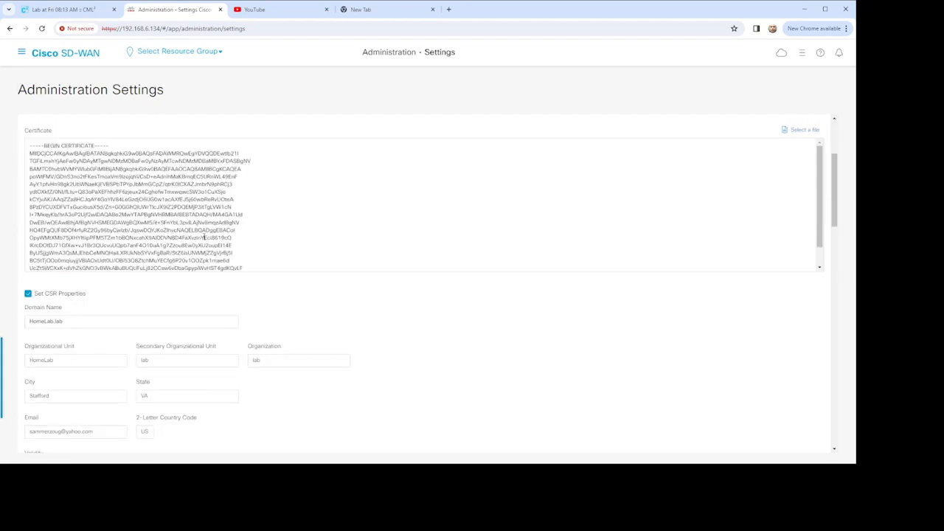
left_click_drag(28, 146, 209, 299)
scroll(206, 281, "down", 2)
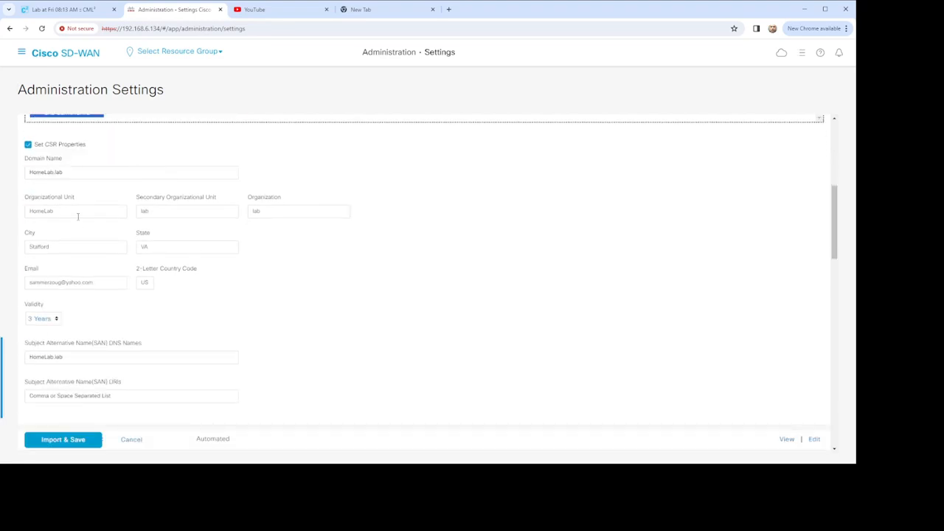
scroll(199, 232, "up", 4)
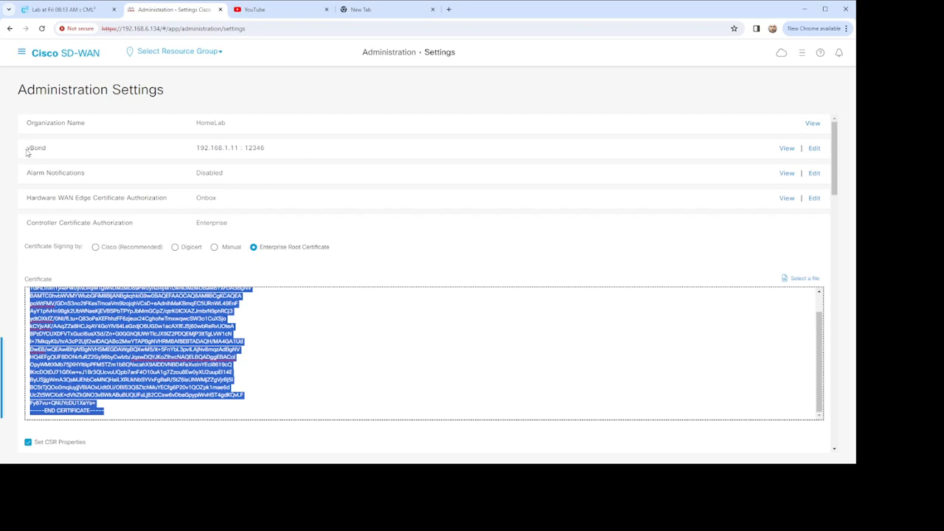
Step: Check the vBond address in the Administration Settings, then reread the controller certificate's CSR properties through to the import option
left_click_drag(267, 151, 186, 152)
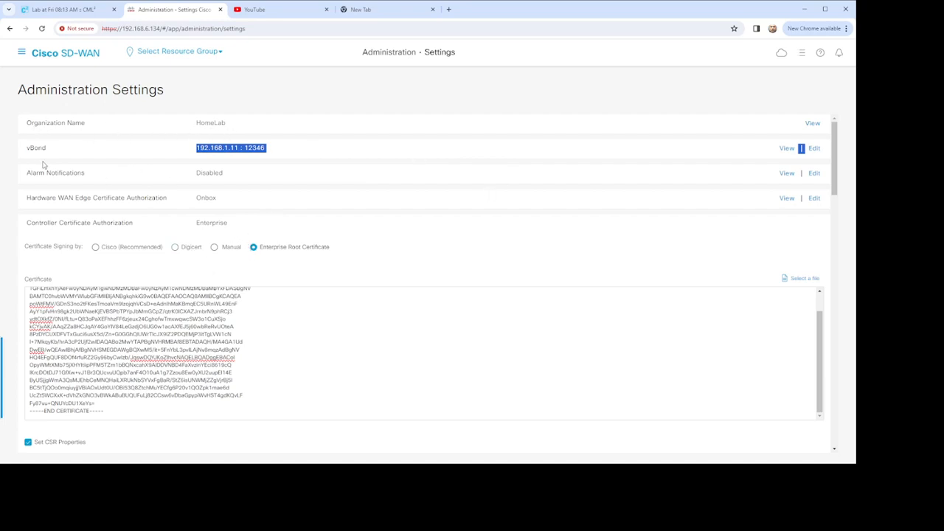
scroll(241, 268, "down", 1)
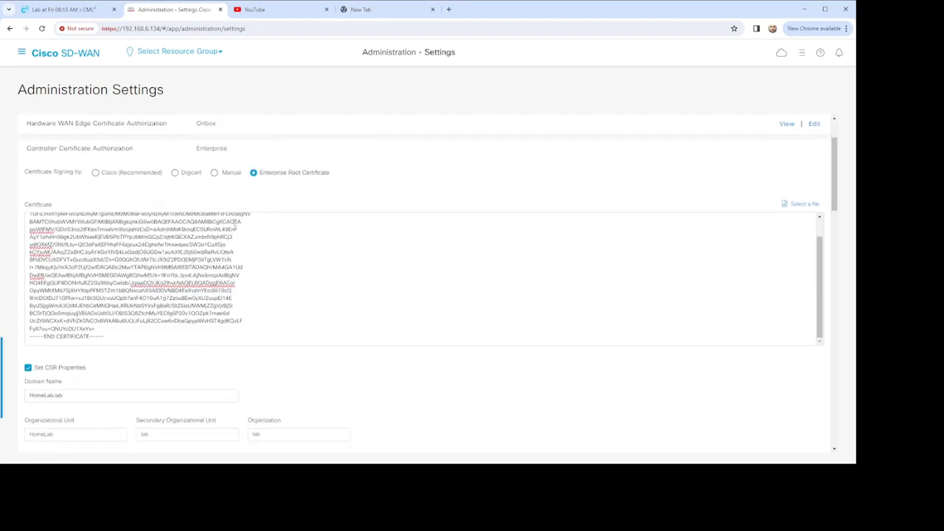
scroll(262, 194, "down", 2)
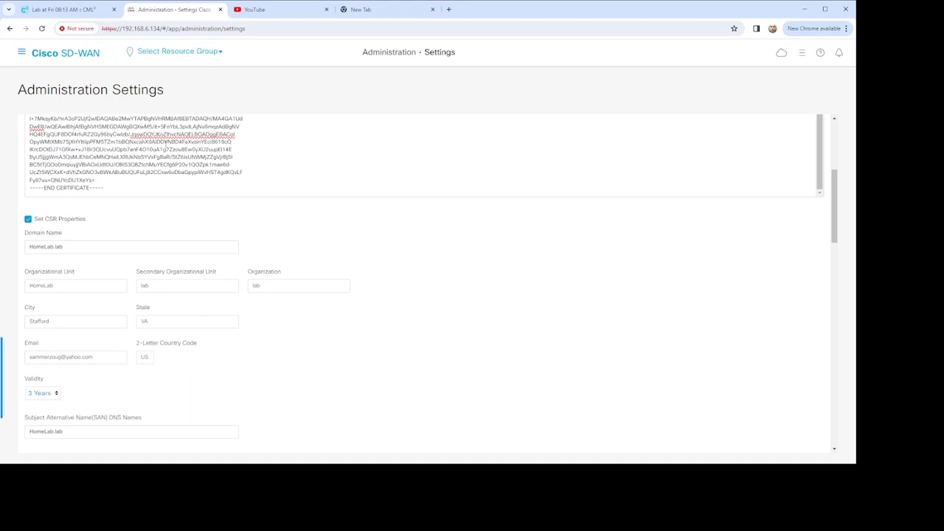
scroll(297, 226, "down", 2)
scroll(148, 199, "up", 2)
scroll(276, 295, "down", 2)
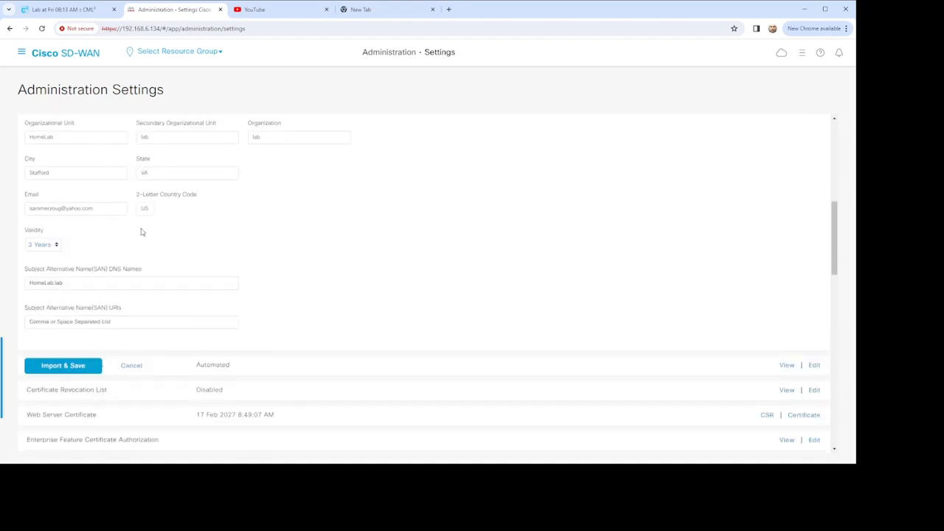
scroll(328, 266, "up", 5)
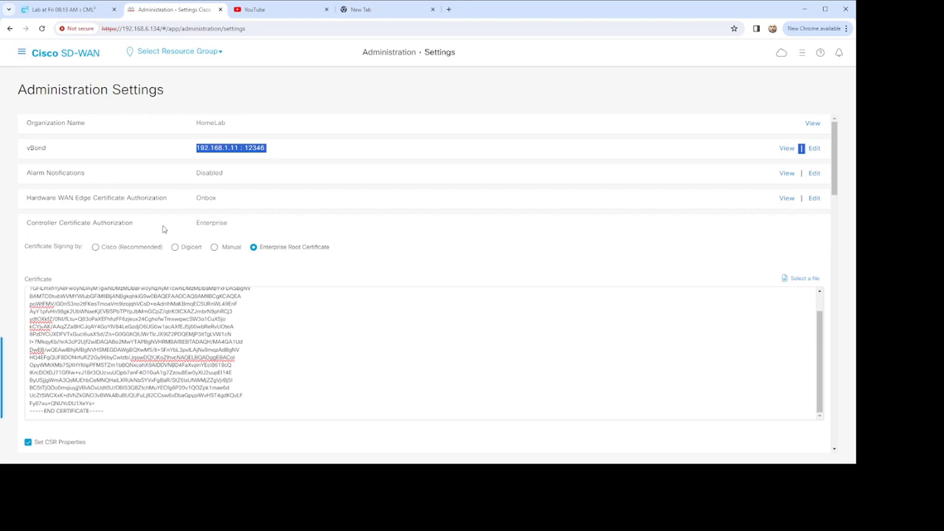
scroll(106, 371, "down", 3)
scroll(107, 376, "down", 3)
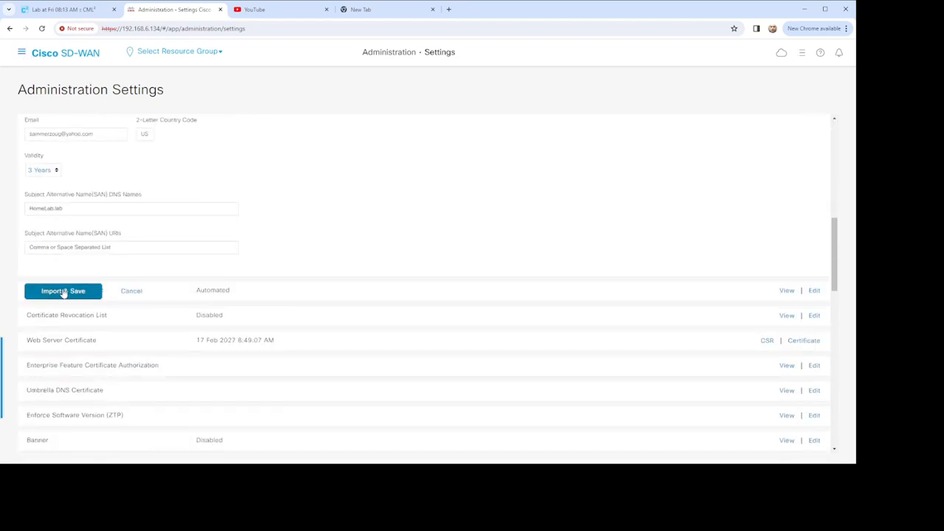
left_click(59, 292)
Step: Open the Certificates configuration page and review the certificate entries for both the WAN edges and the controllers
left_click(21, 52)
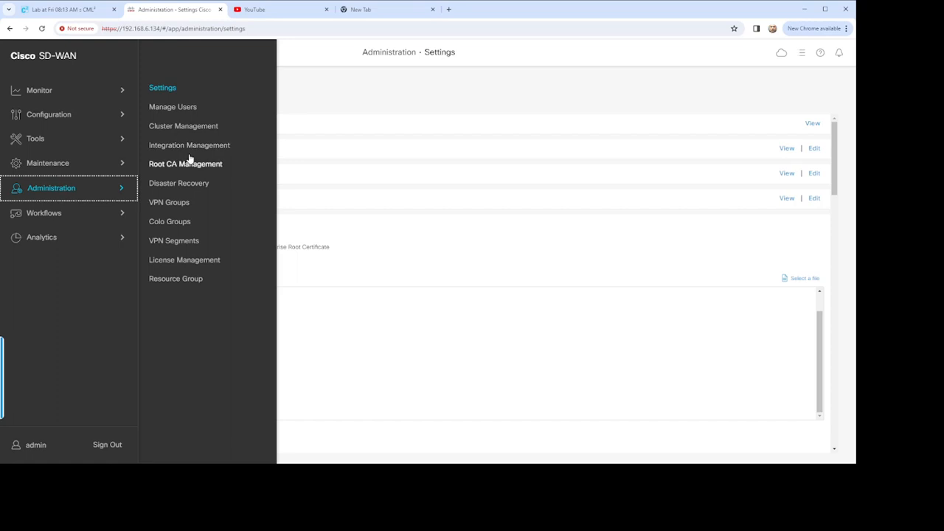
left_click(90, 118)
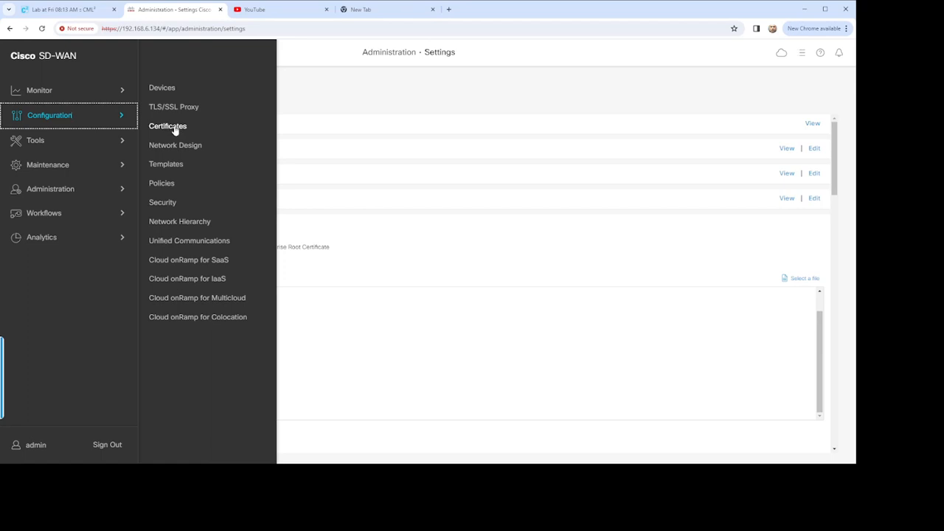
left_click(174, 127)
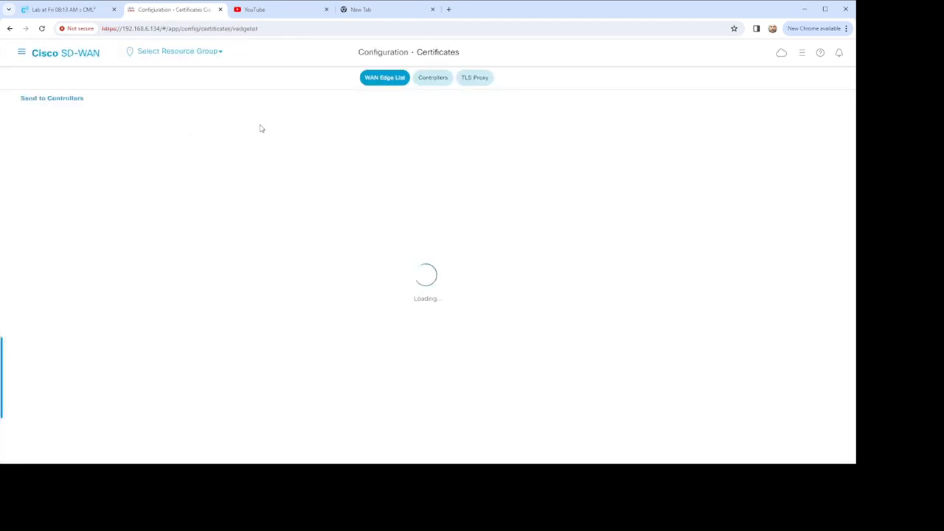
left_click(435, 79)
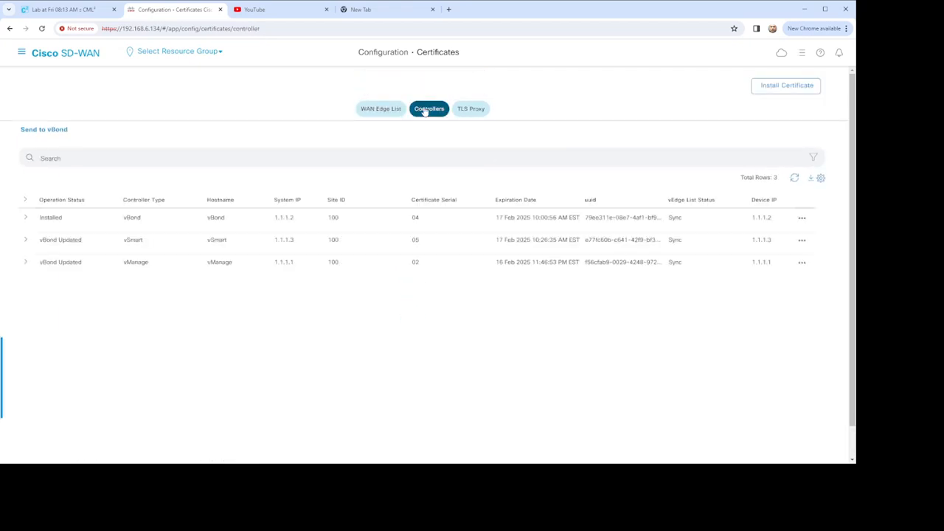
left_click(384, 109)
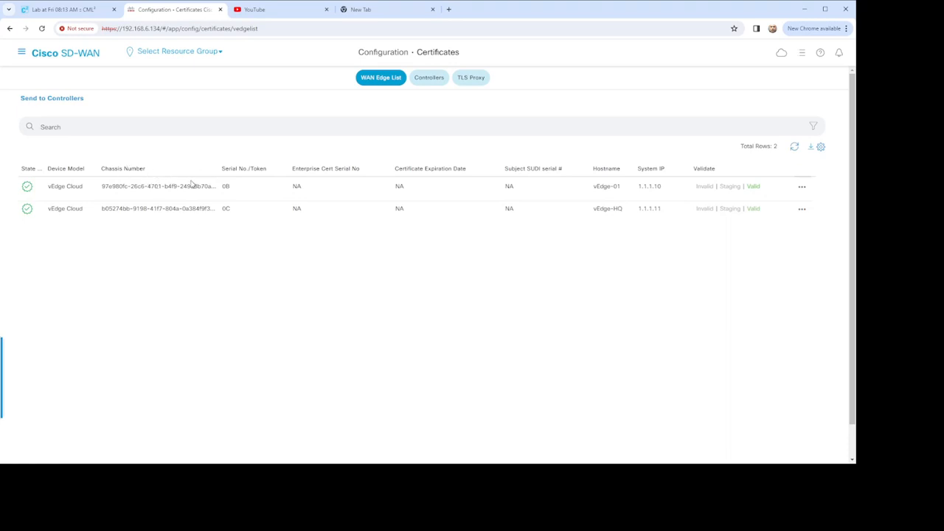
left_click(429, 78)
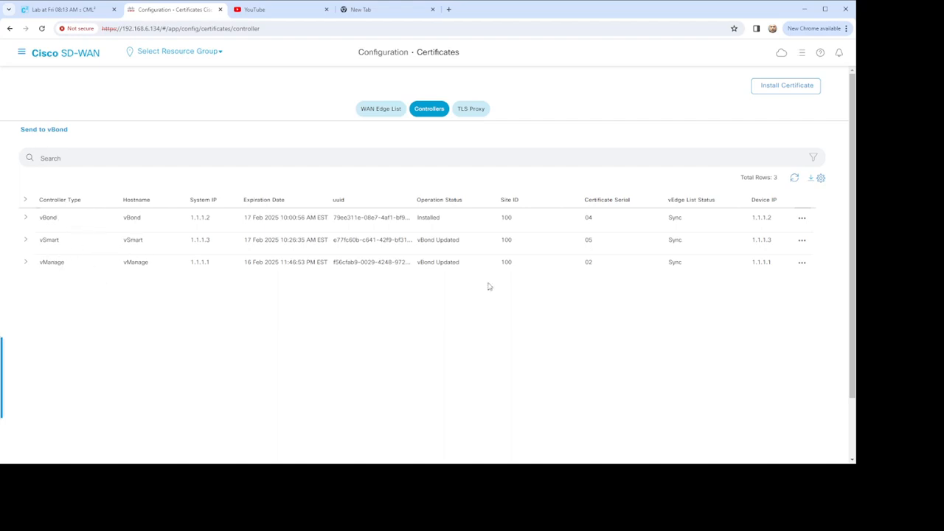
Step: View the vBond controller's CSR, highlight the certificate request text, and close it
left_click(801, 219)
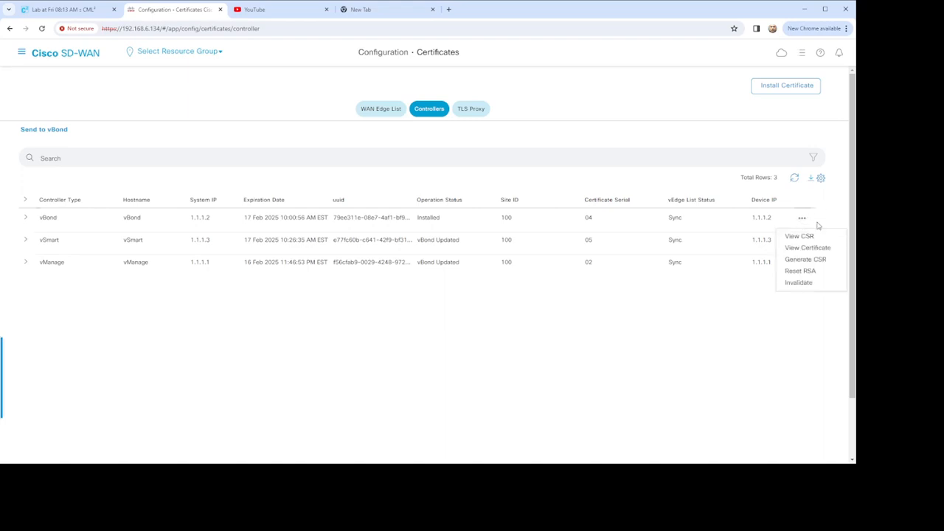
left_click(804, 236)
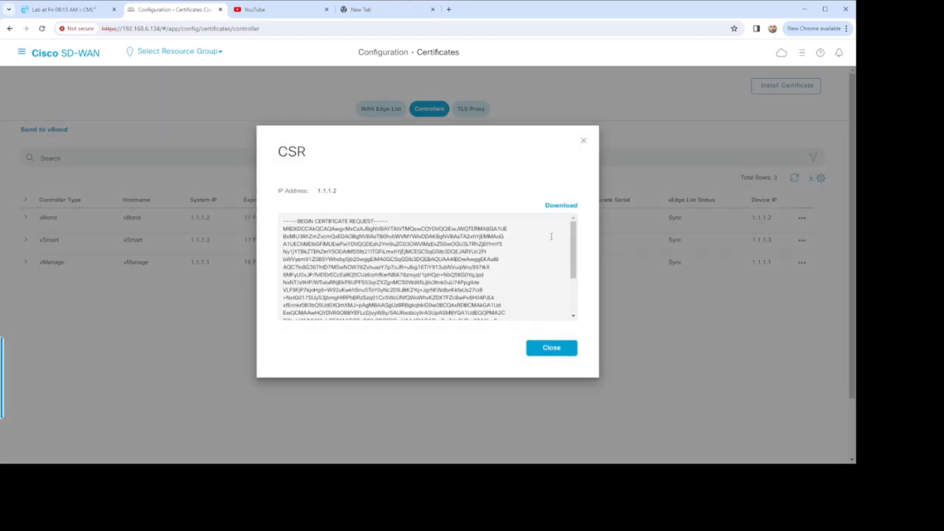
left_click_drag(280, 219, 453, 326)
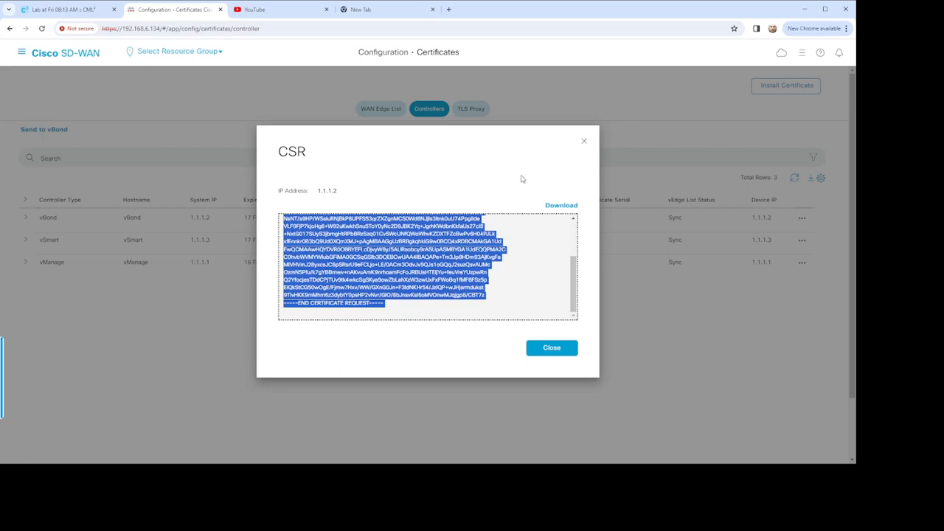
left_click(583, 140)
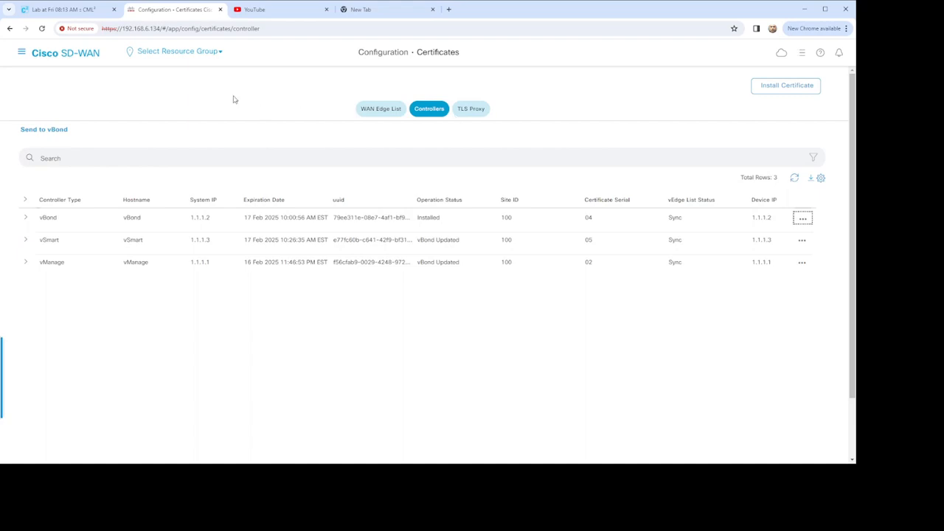
Step: Switch to the Cisco Modeling Labs workbench and shrink the console pane so the whole SD-WAN topology can be examined
left_click(67, 9)
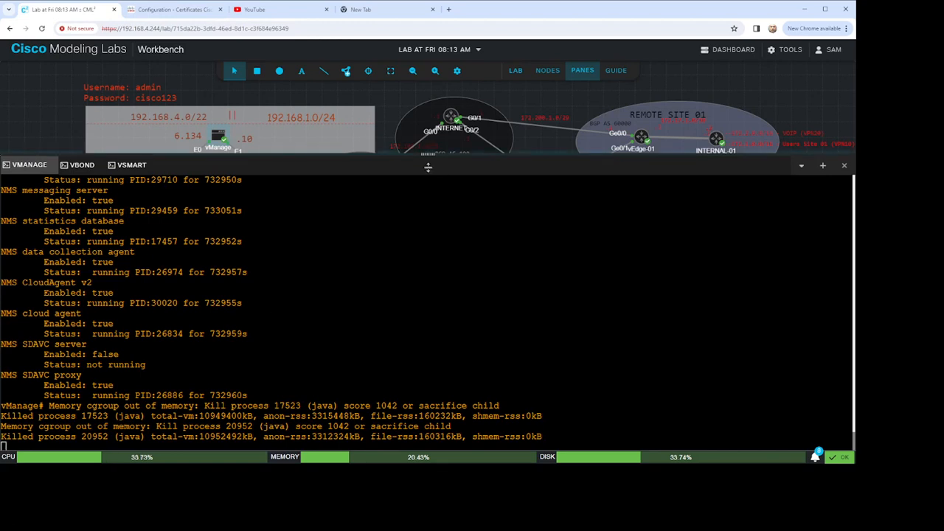
left_click_drag(428, 153, 427, 309)
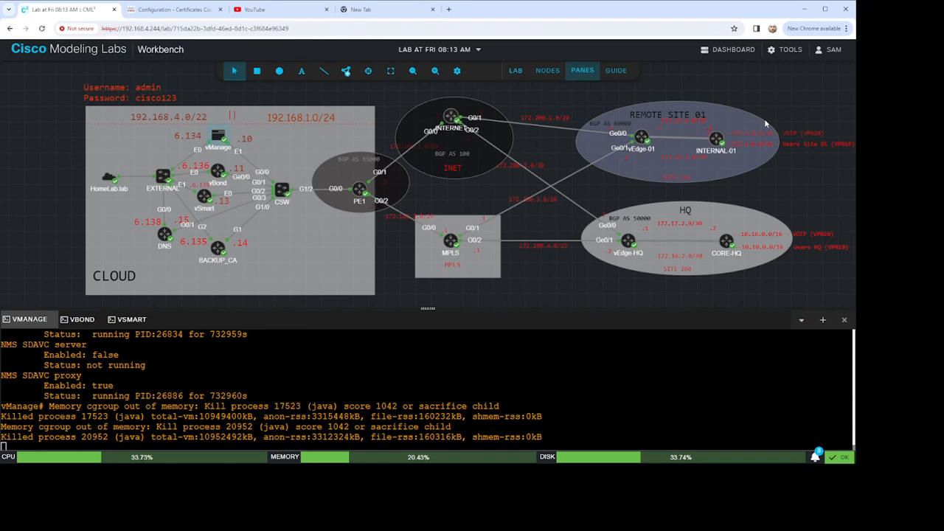
left_click(810, 138)
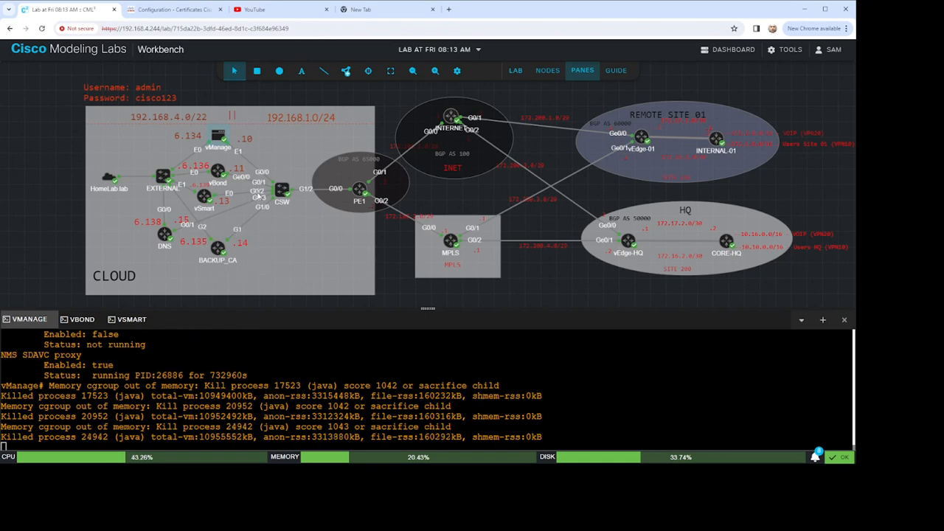
Step: Rename the BACKUP_CA node in the CLOUD area as CA
left_click(221, 266)
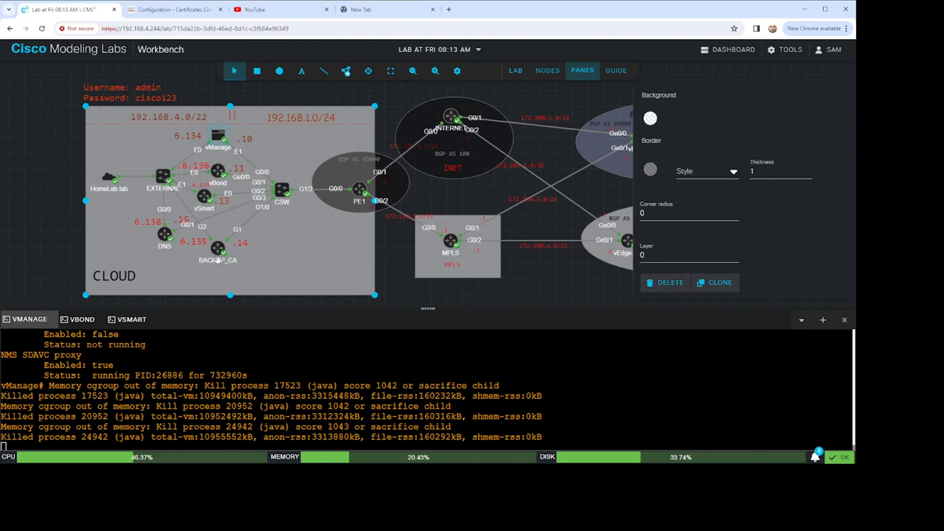
left_click(586, 96)
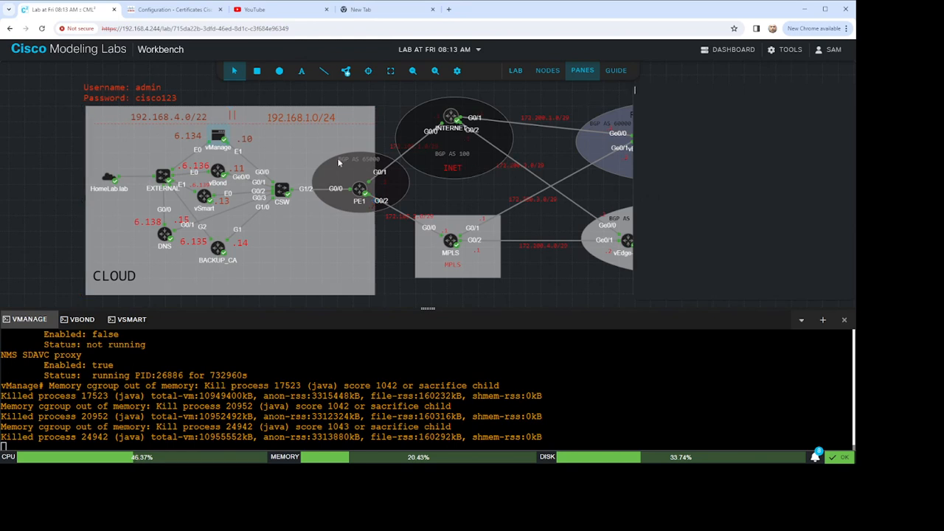
left_click(219, 267)
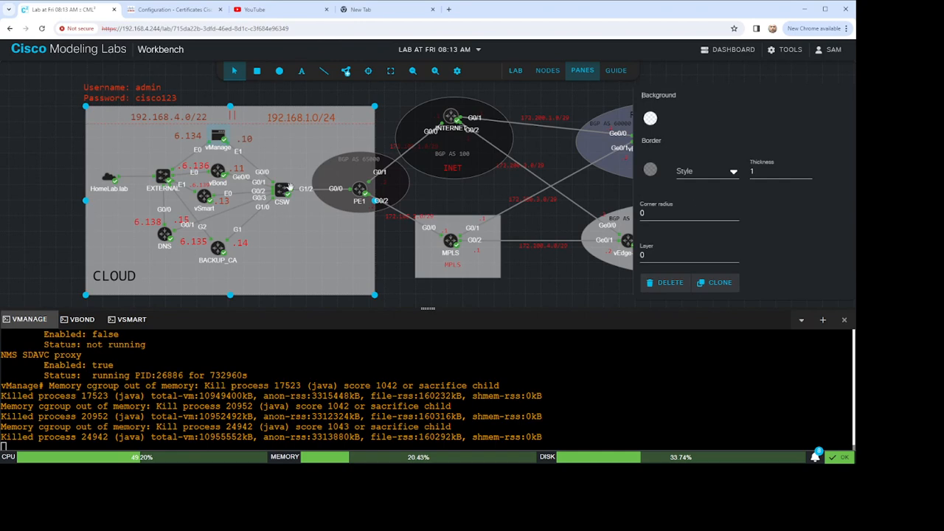
left_click(219, 250)
left_click(671, 168)
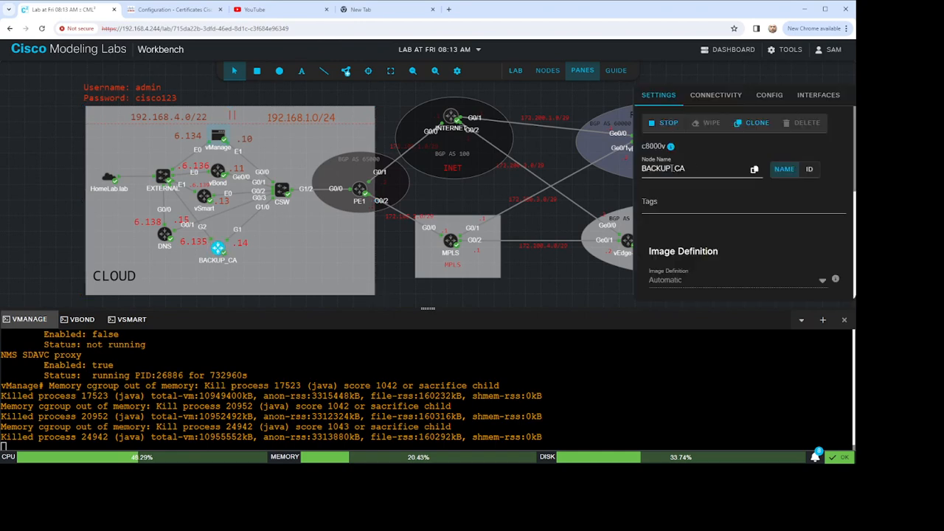
left_click_drag(670, 168, 613, 165)
key("BackSpace")
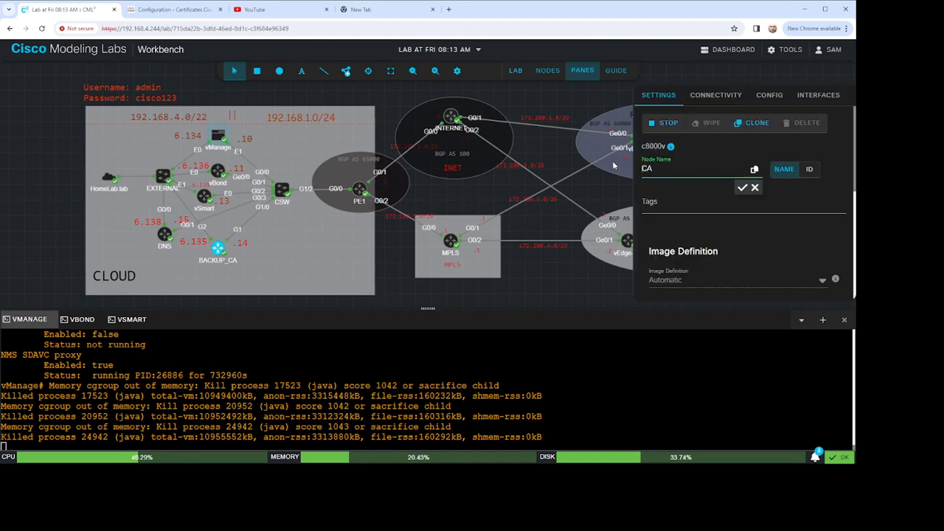
left_click(742, 187)
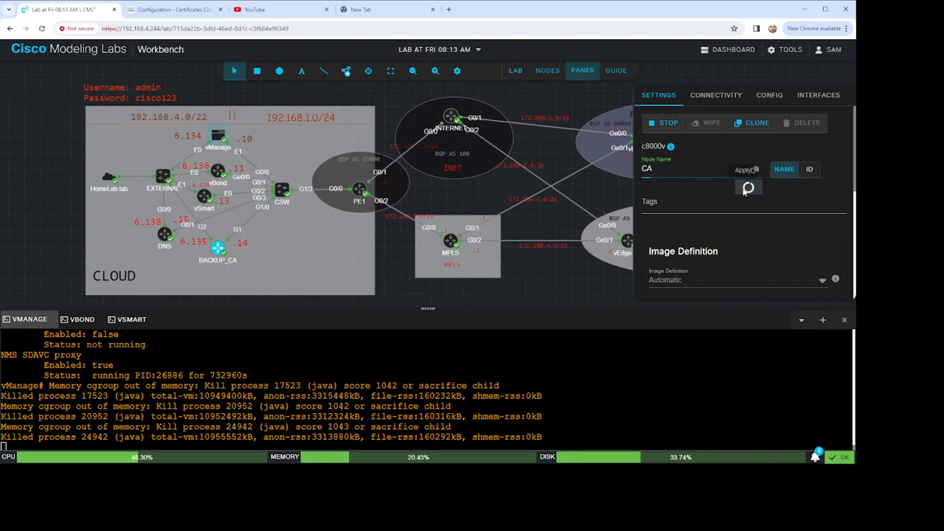
left_click(476, 188)
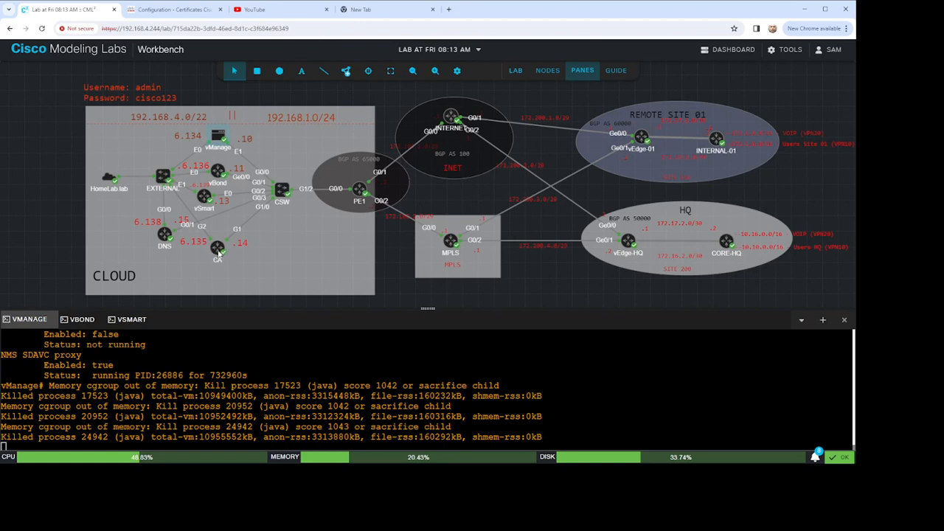
Step: Check the CA node's type in its settings and browse the node types available for adding to the lab
left_click(218, 249)
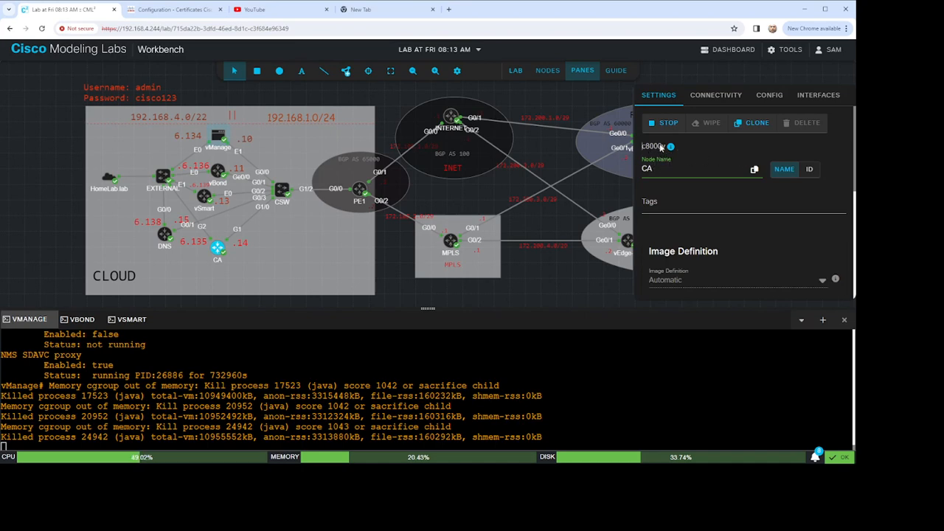
left_click(348, 73)
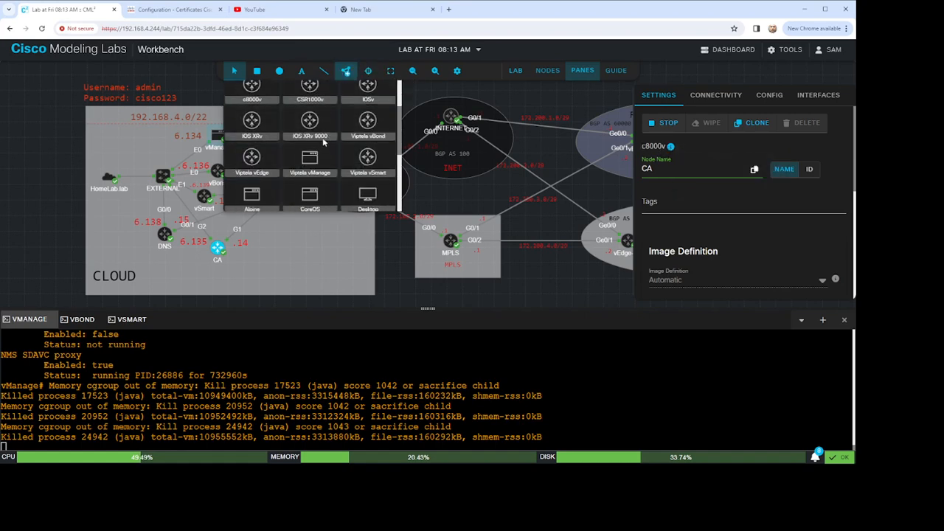
scroll(385, 155, "up", 2)
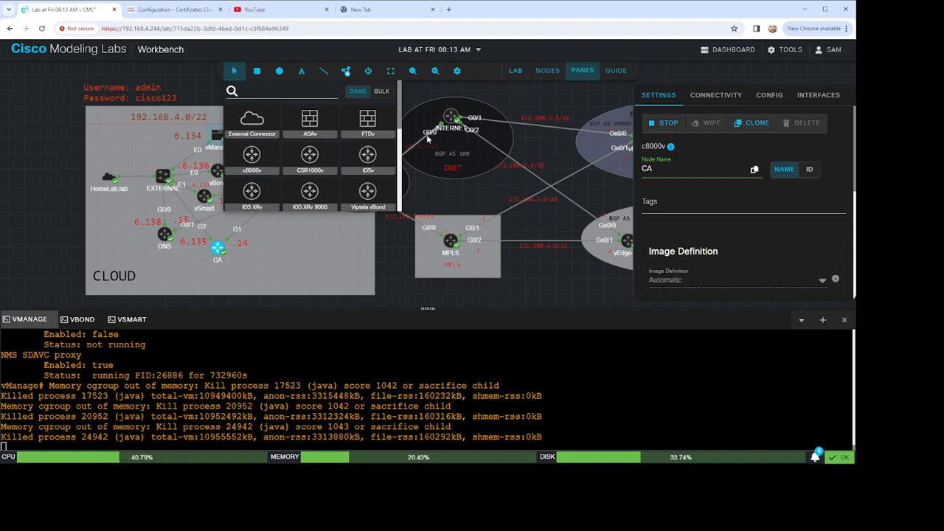
left_click(494, 94)
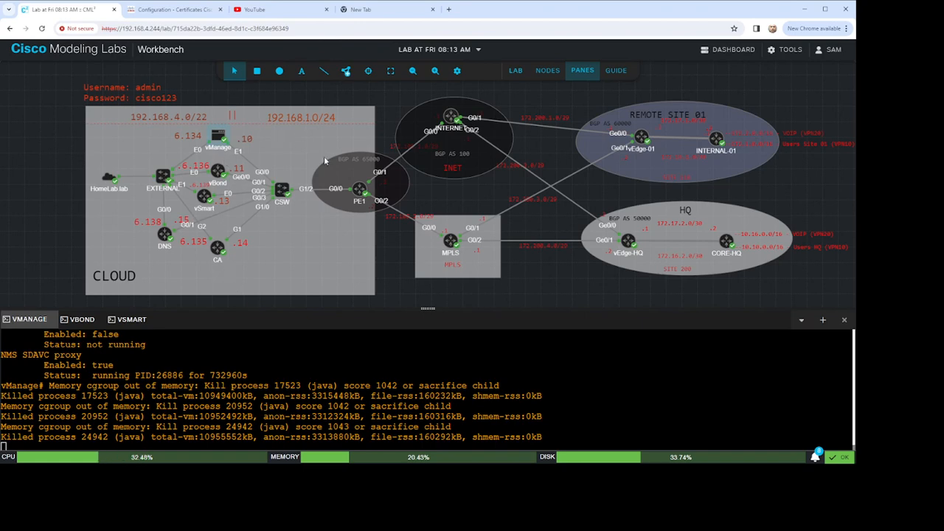
Step: Go back to the lab dashboard and reopen the "Lab at Fri 08:13 AM" lab
key("alt+Left")
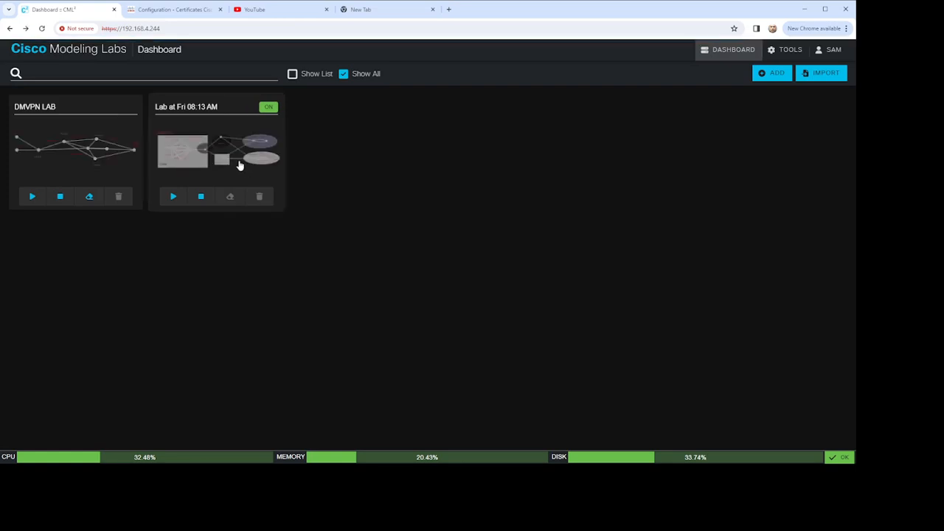
left_click(246, 163)
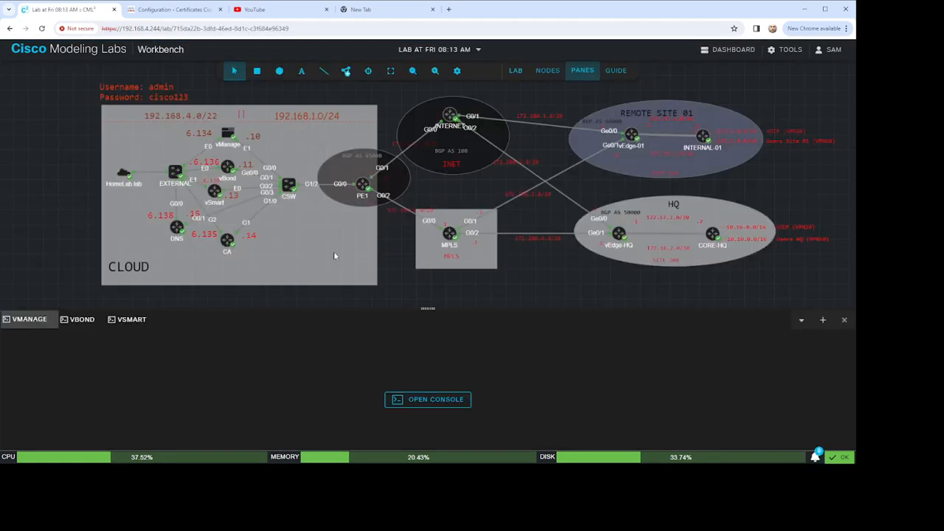